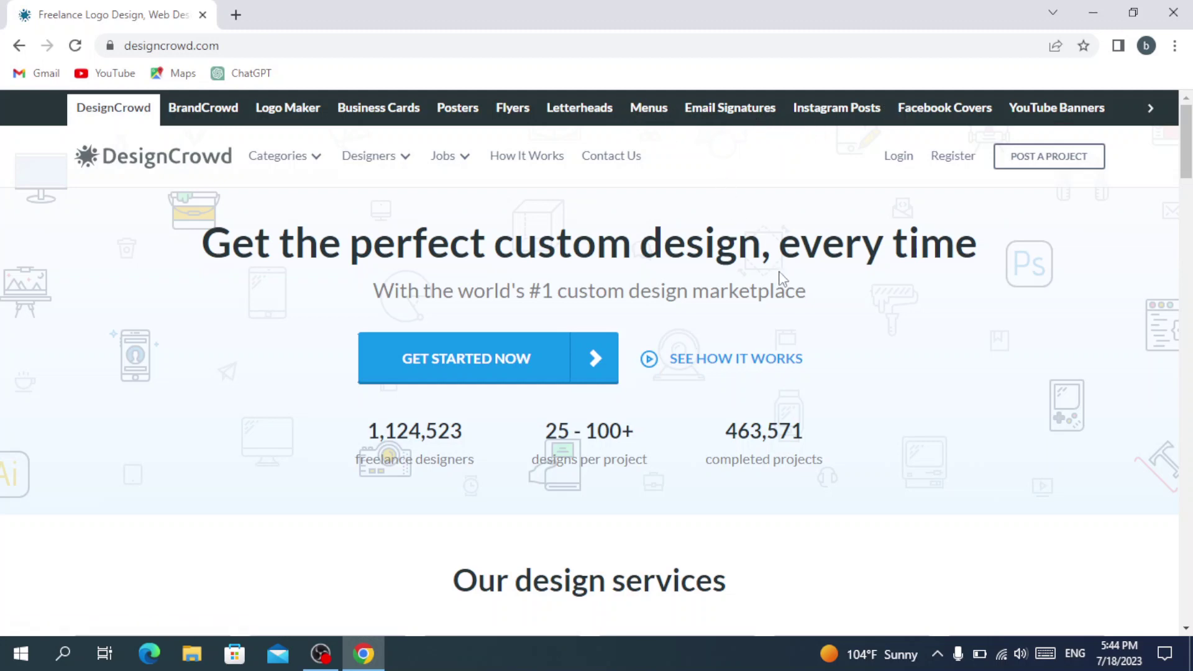
Step: Browse the design categories and designer listings, view the American Logo Designers page, and return to the home page
mouse_move(291, 162)
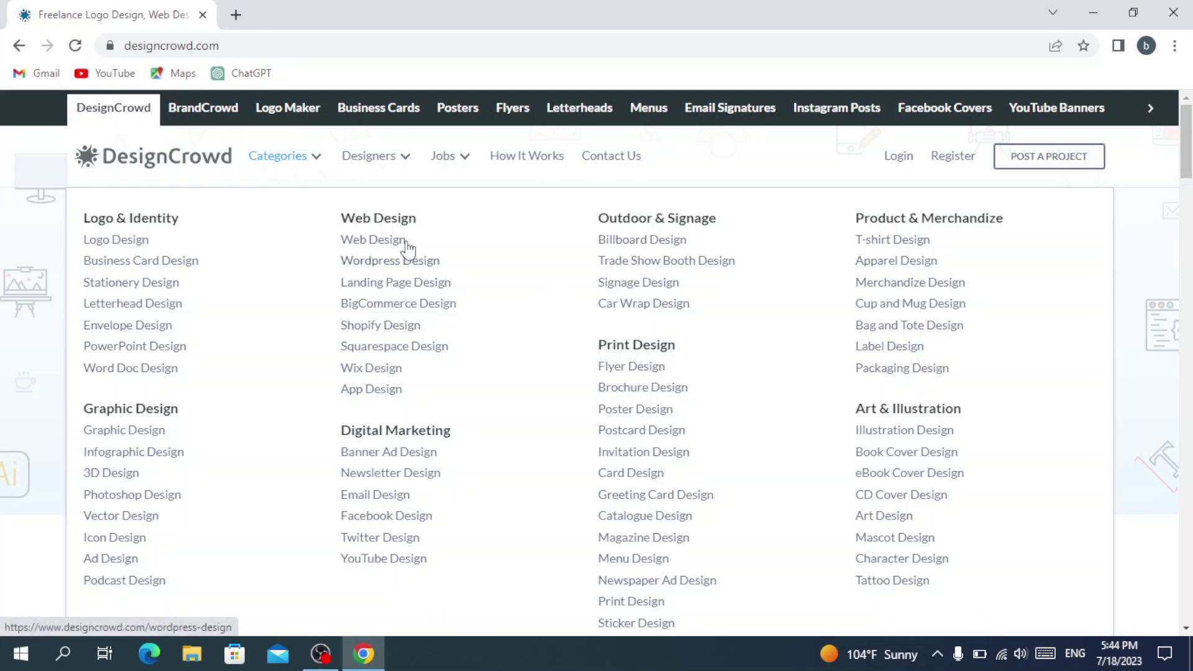
mouse_move(403, 157)
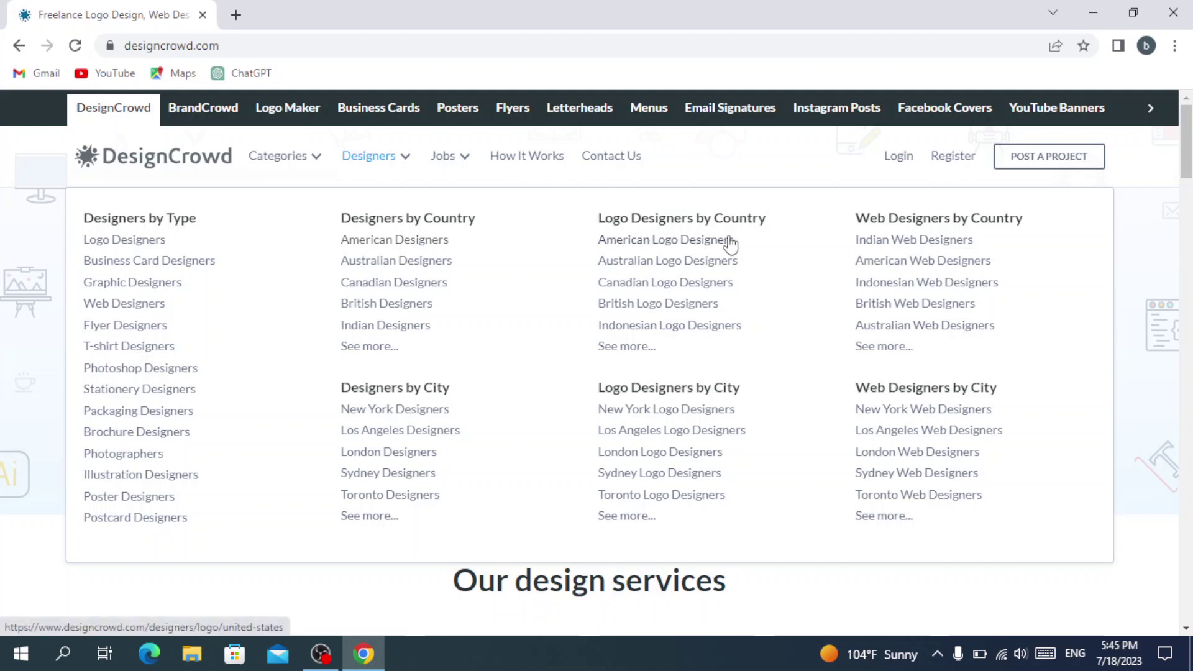
click(642, 243)
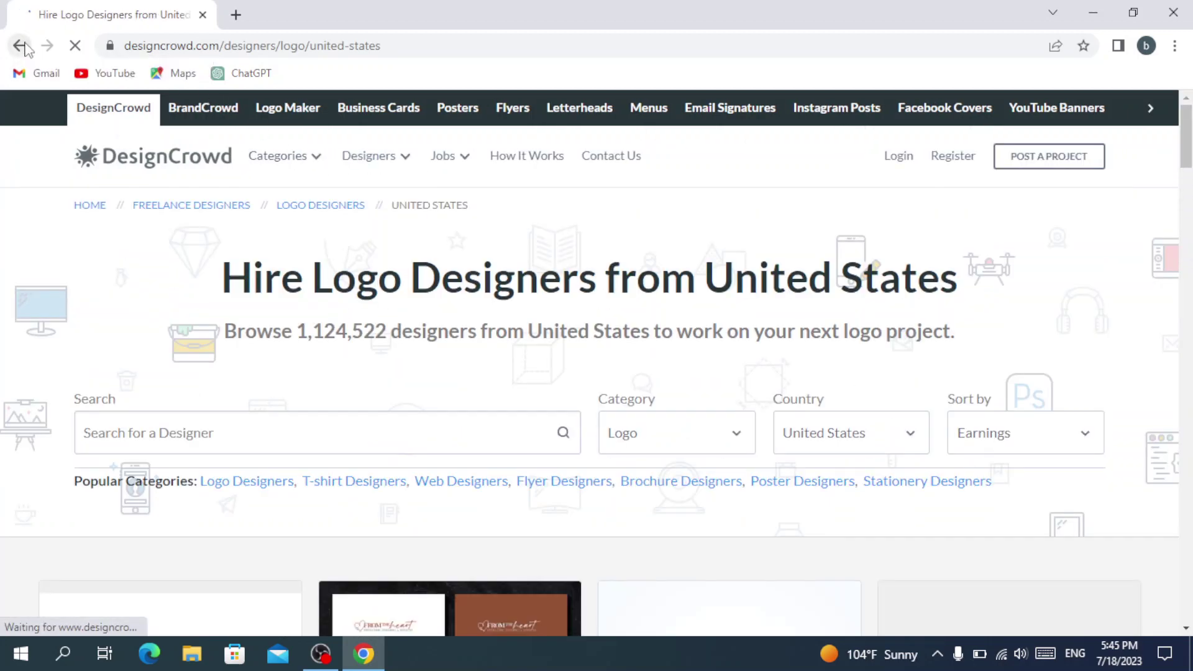
click(23, 47)
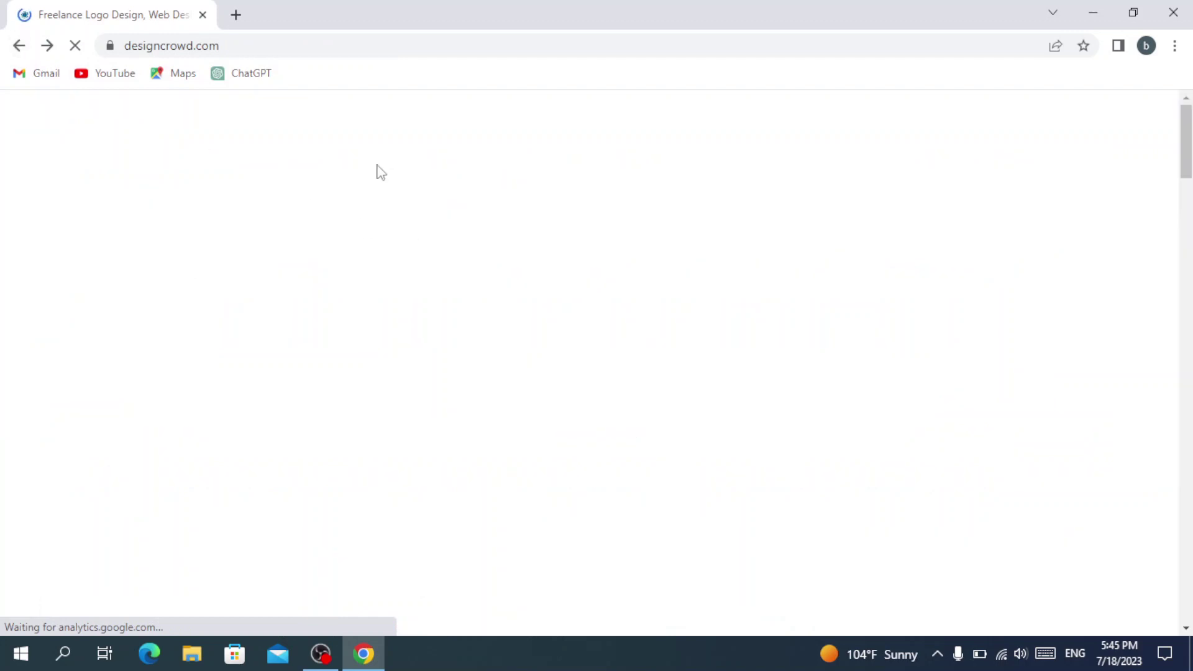
mouse_move(461, 158)
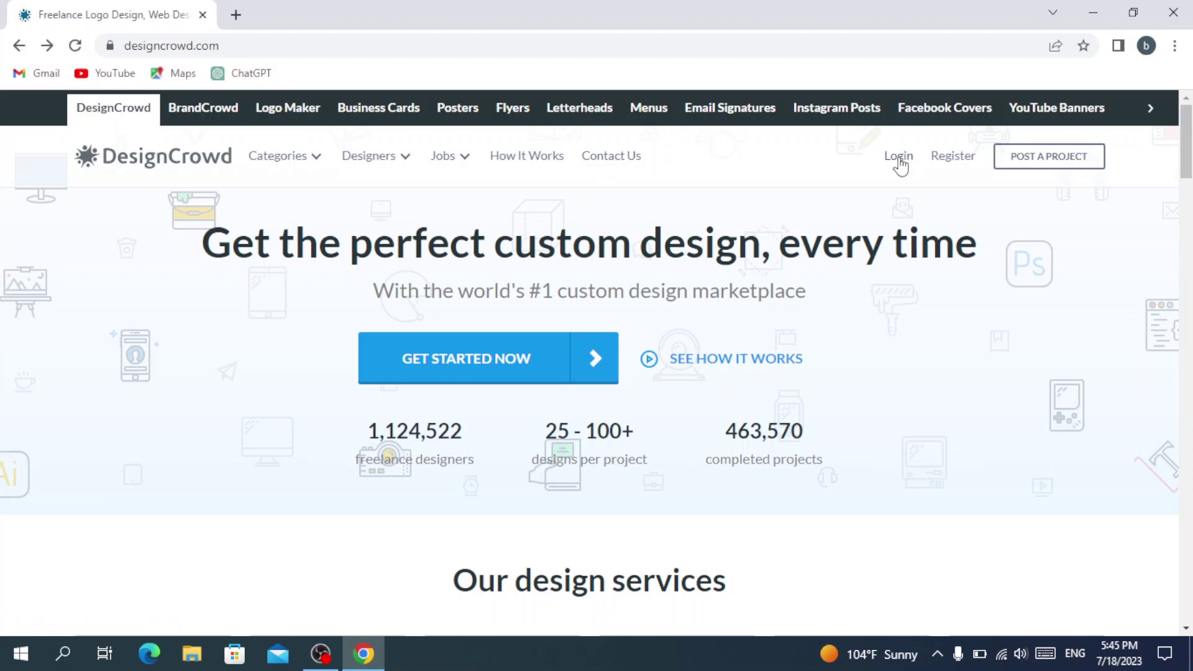
Step: Open the free account registration form and activate its first name field
click(960, 164)
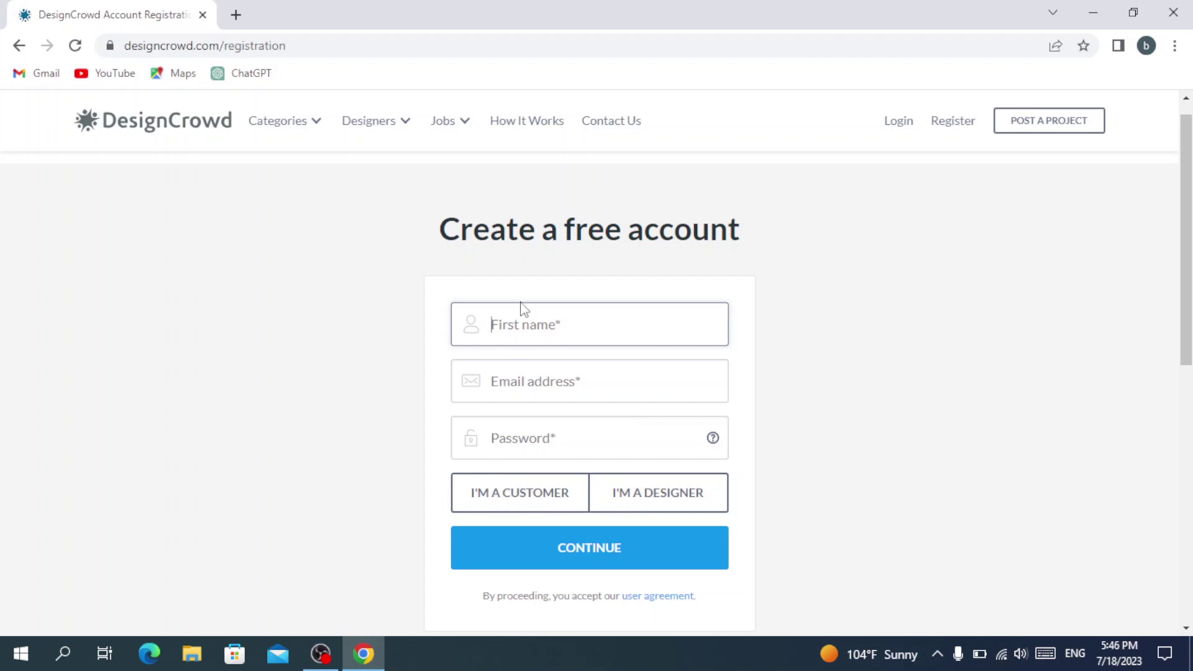
click(539, 323)
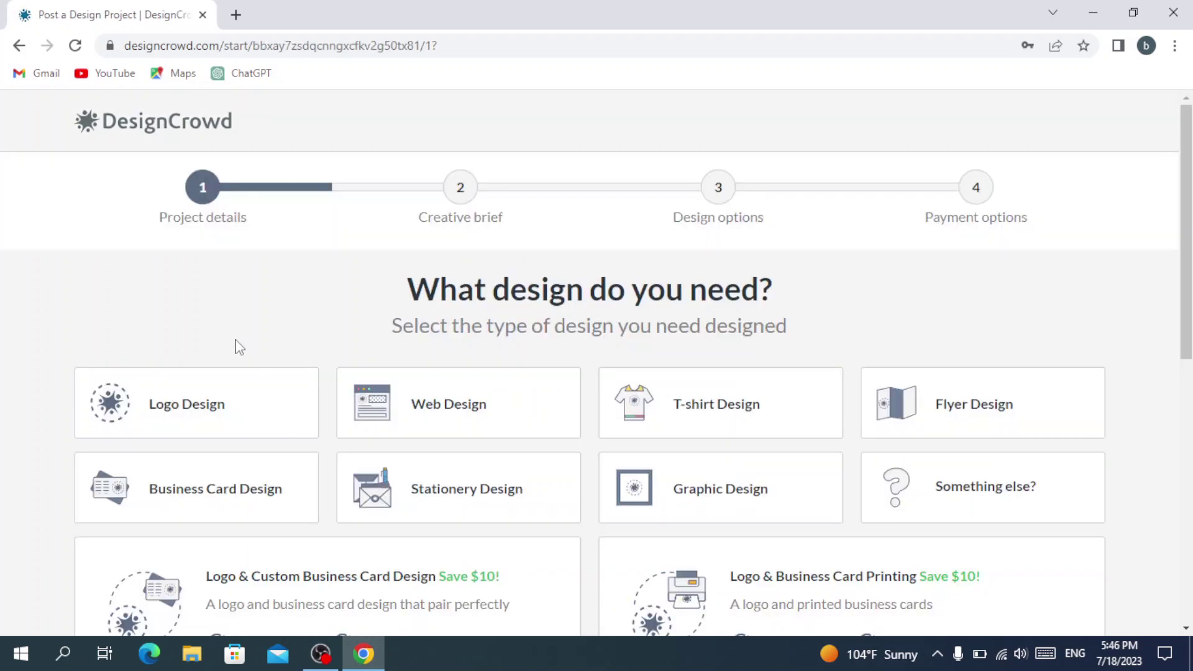
Step: Choose Business Card Design as the type of design needed for the project
scroll(239, 346, down, 1)
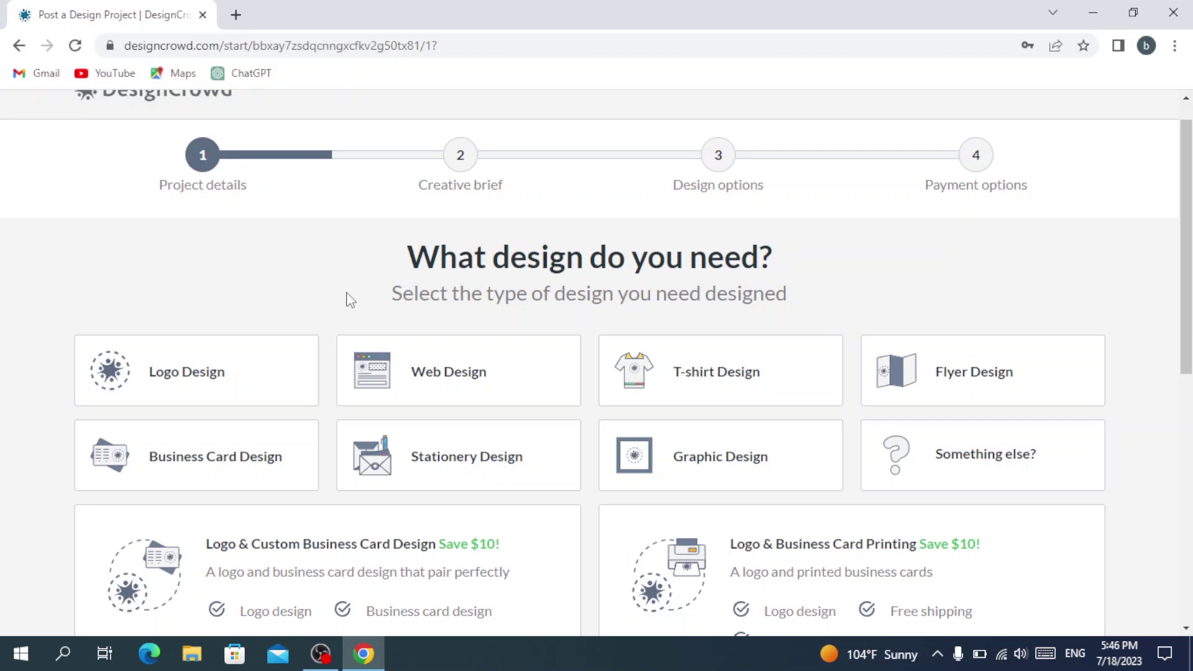
scroll(350, 300, down, 1)
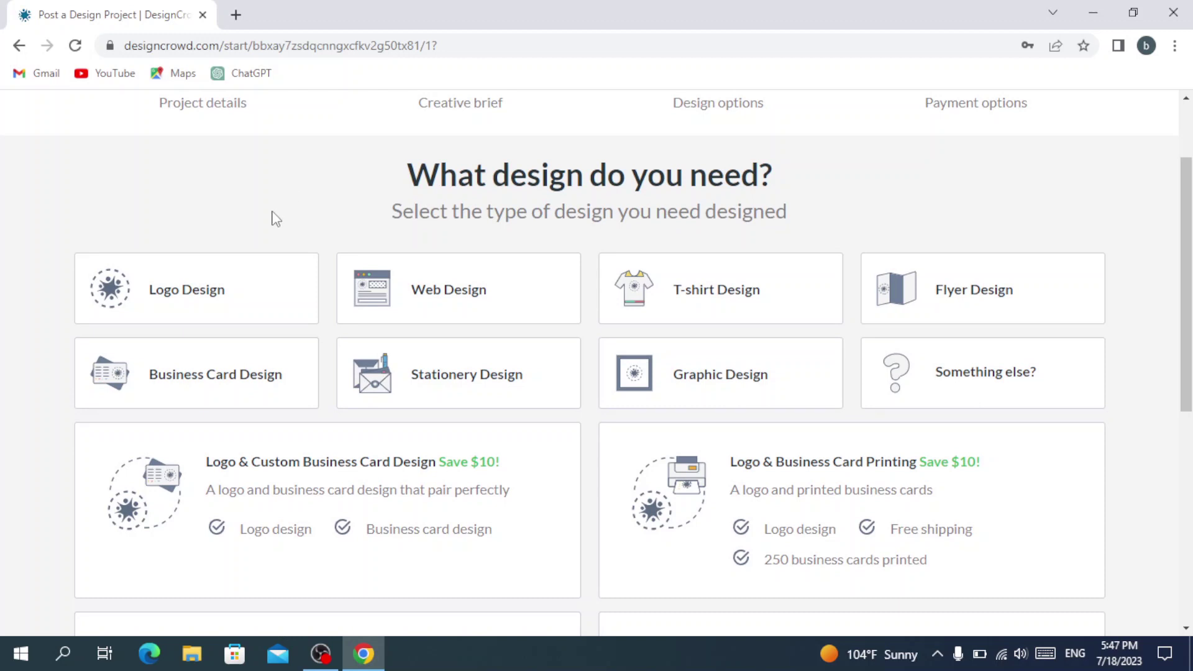
click(260, 396)
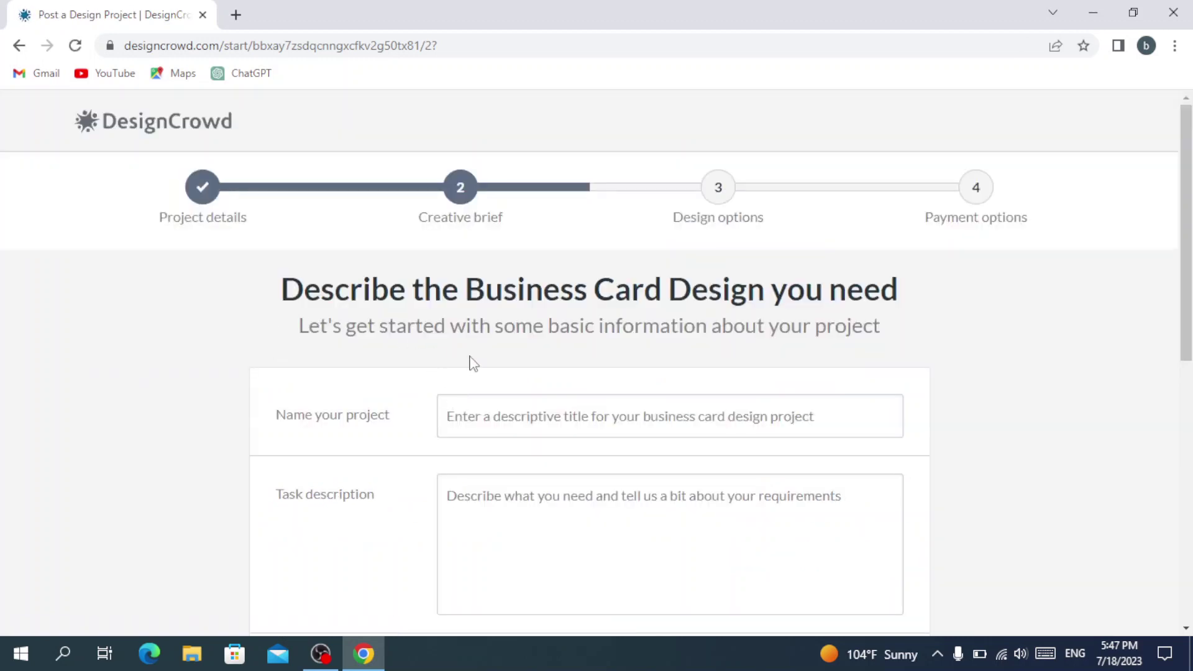
Step: Name the business card design project "bob3nid" in the creative brief
scroll(472, 363, down, 1)
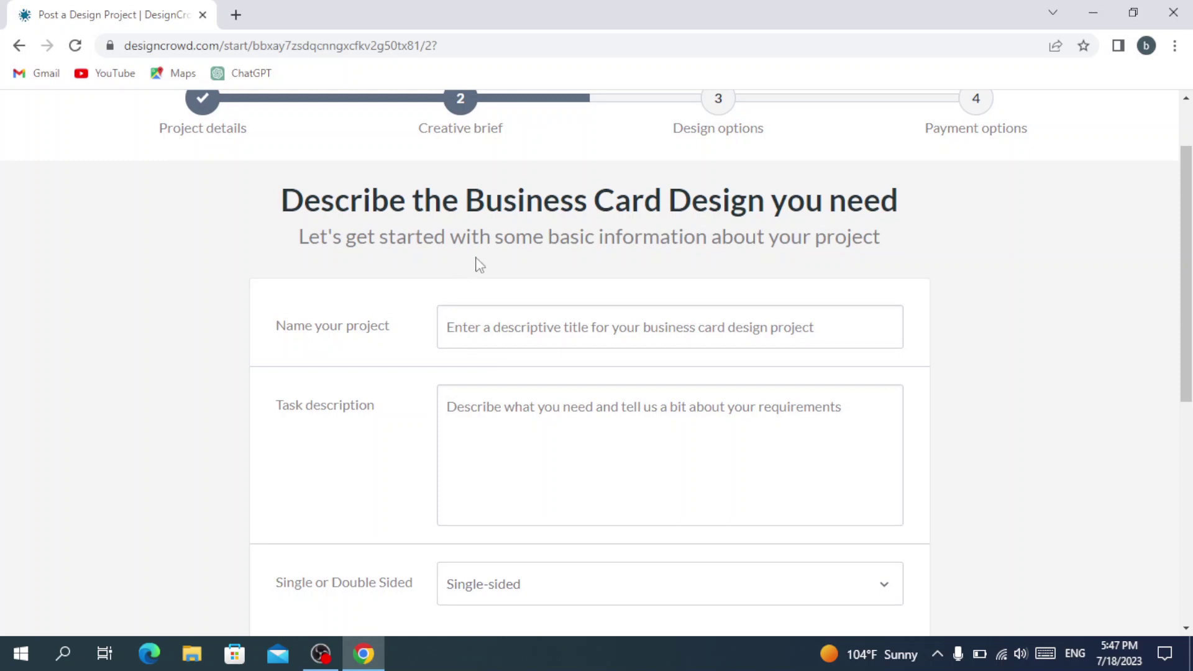
scroll(479, 264, down, 1)
click(505, 250)
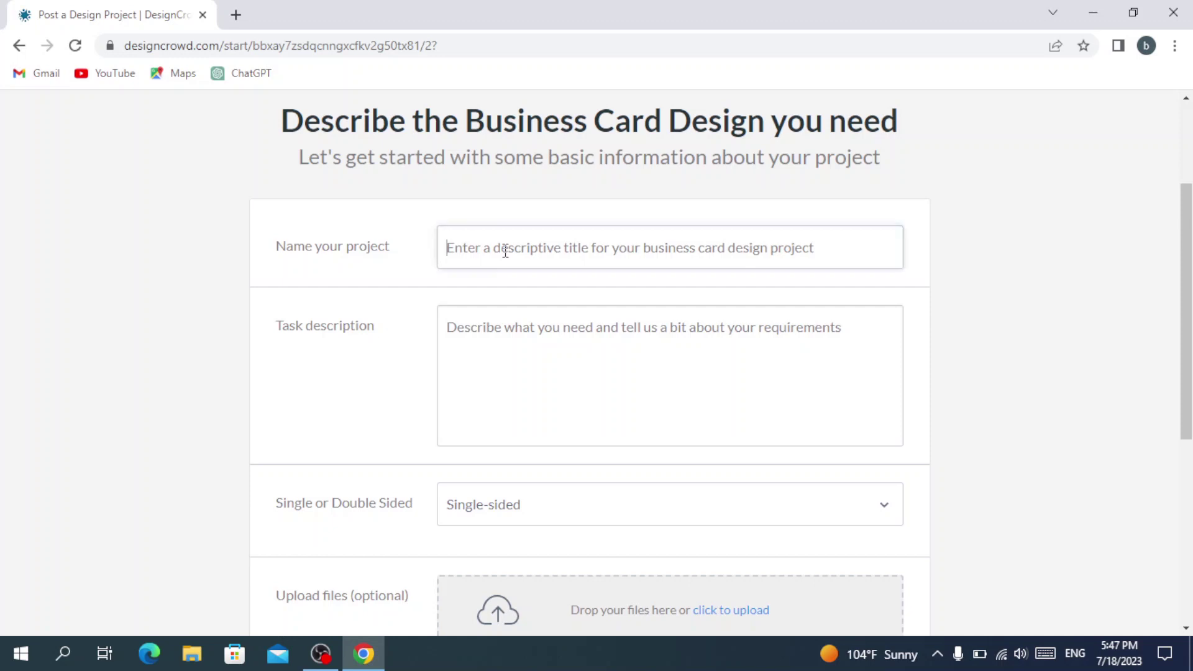
text(bob)
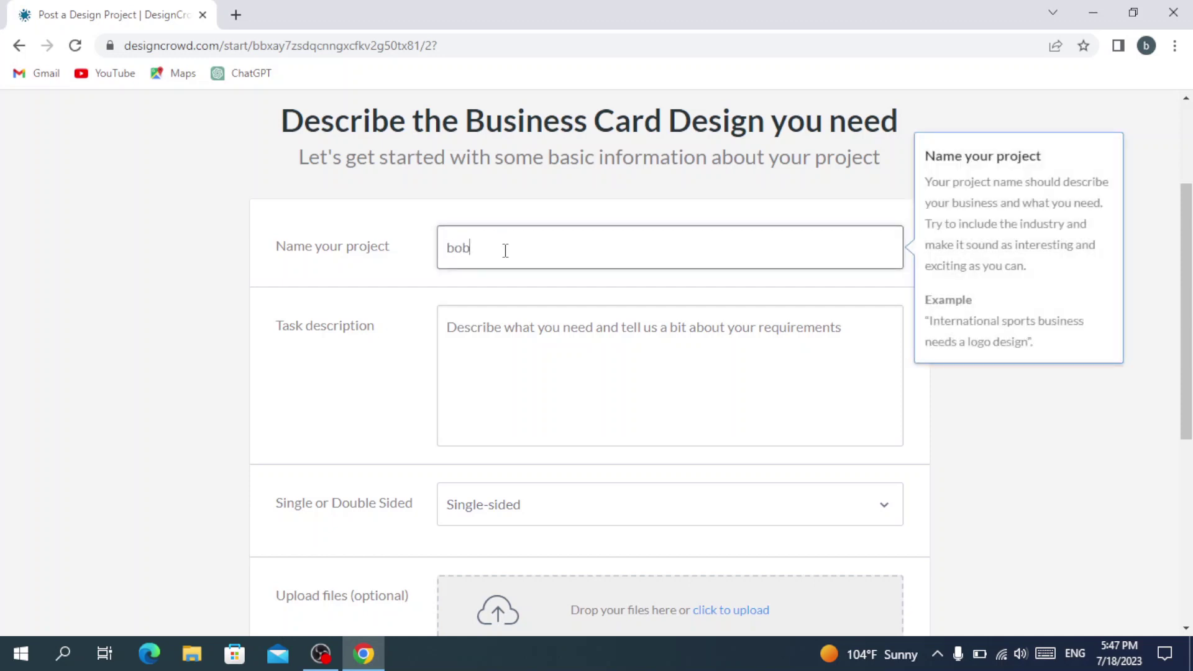
text(3nid)
Step: Activate the empty task description field and review its example guidance
click(526, 329)
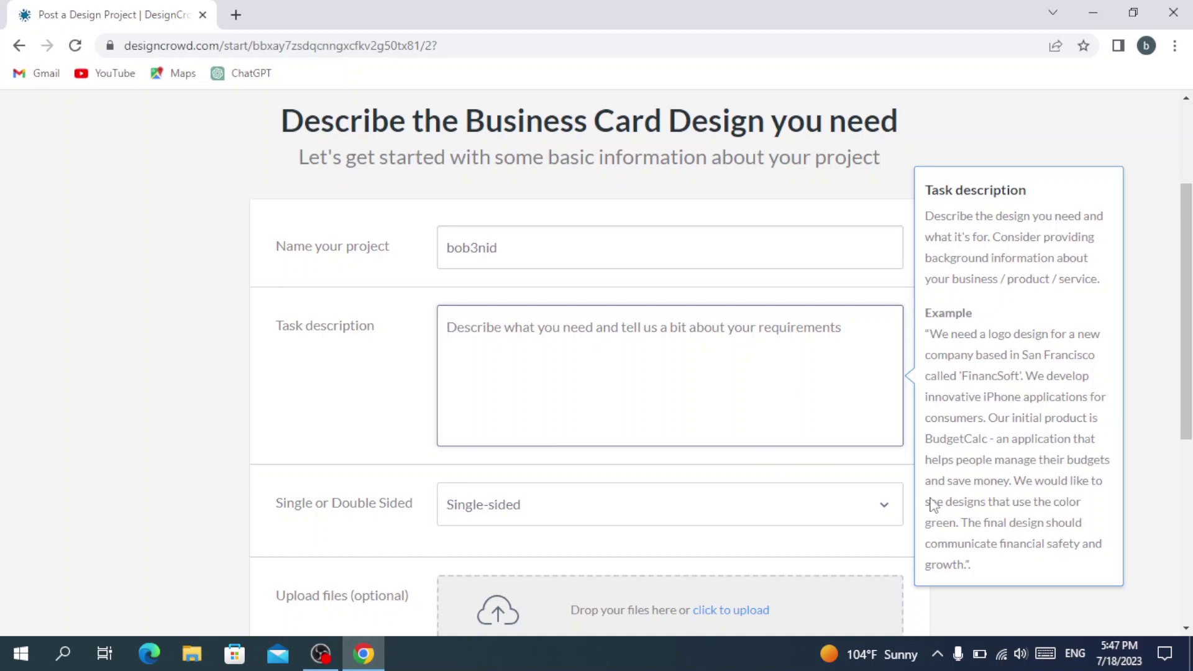
click(975, 567)
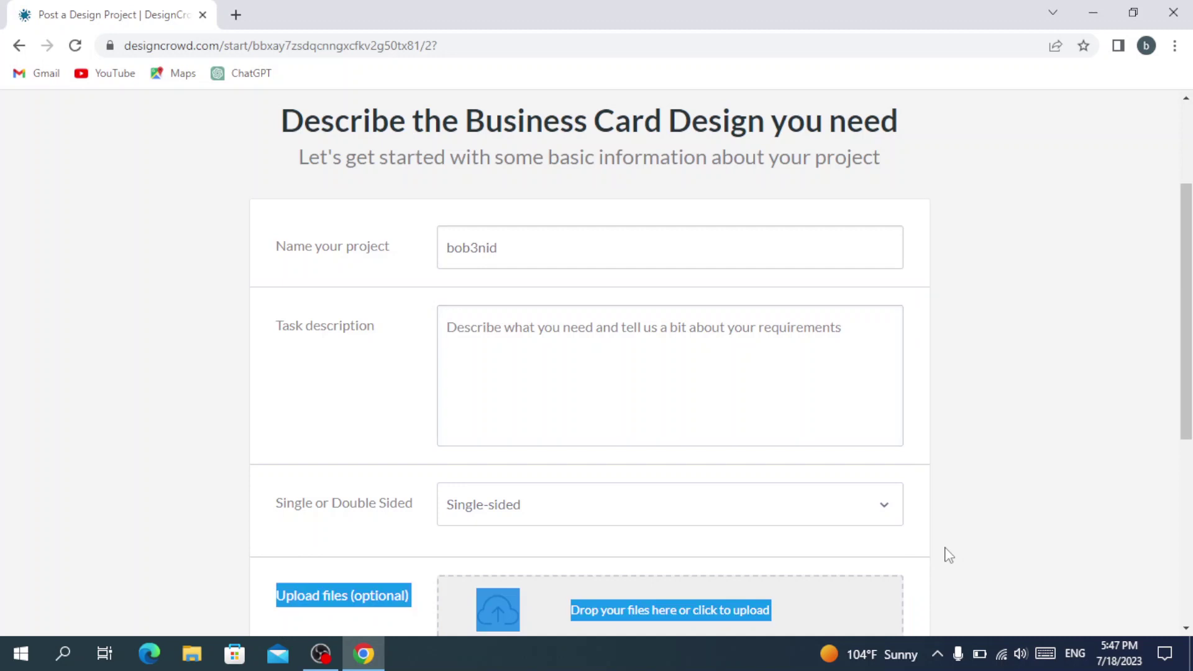
click(805, 337)
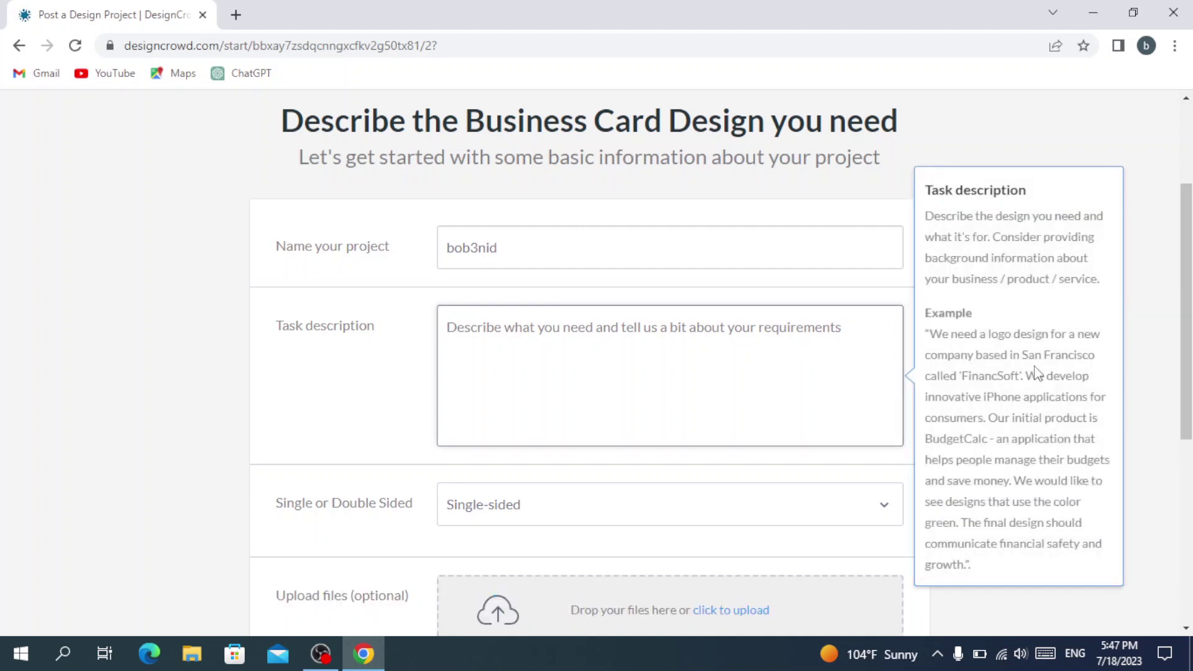
click(978, 573)
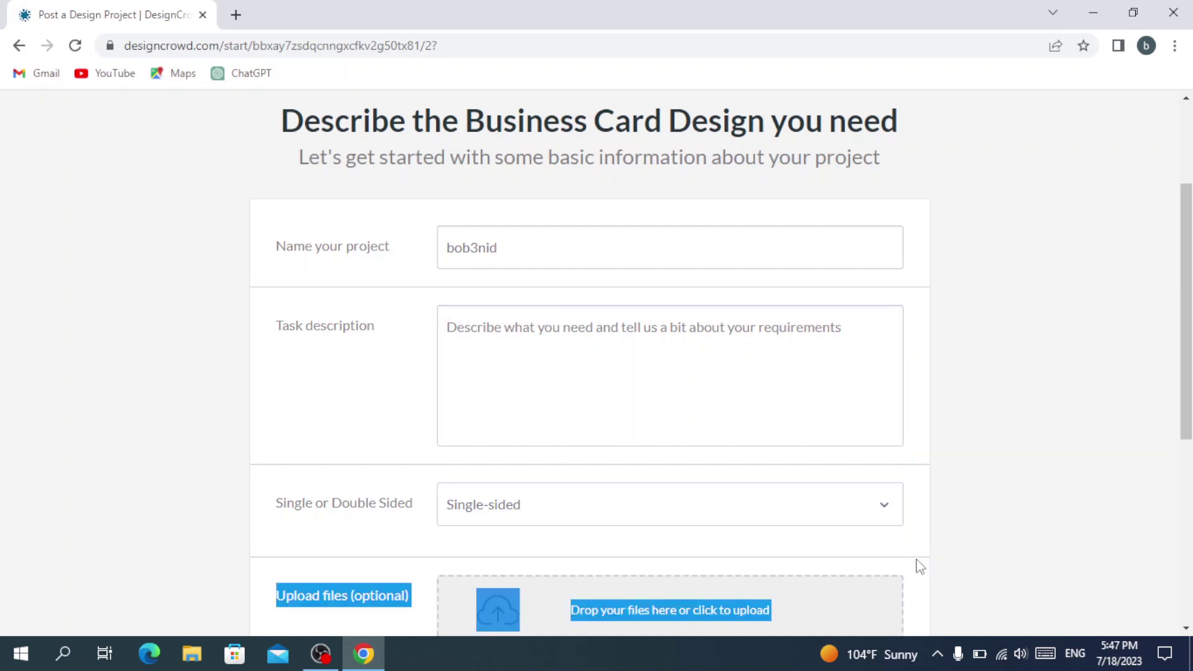
click(748, 355)
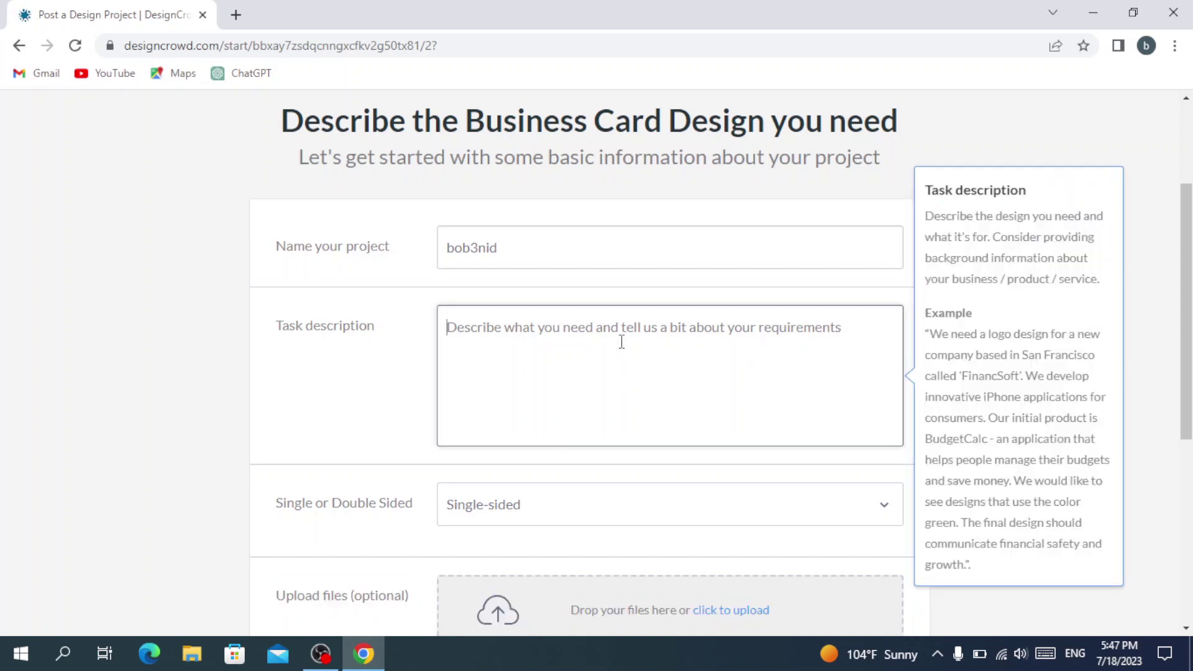
text(we )
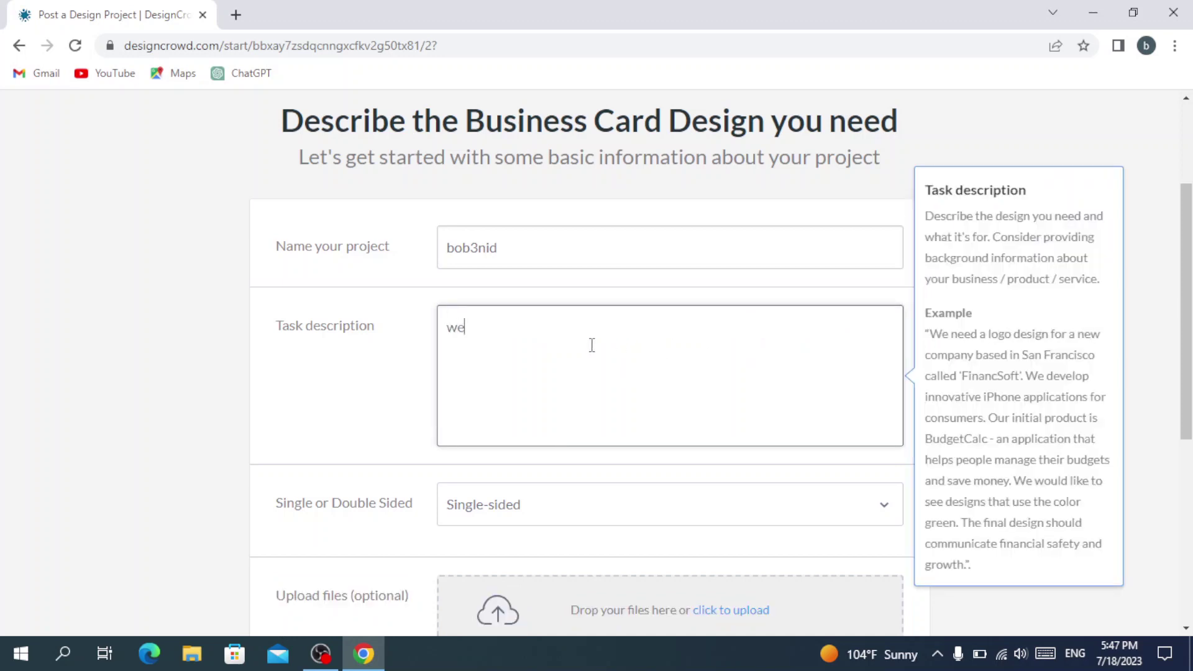
text(want)
key(BackSpace)
key(BackSpace)
key(BackSpace)
key(BackSpace)
key(BackSpace)
key(BackSpace)
key(BackSpace)
key(BackSpace)
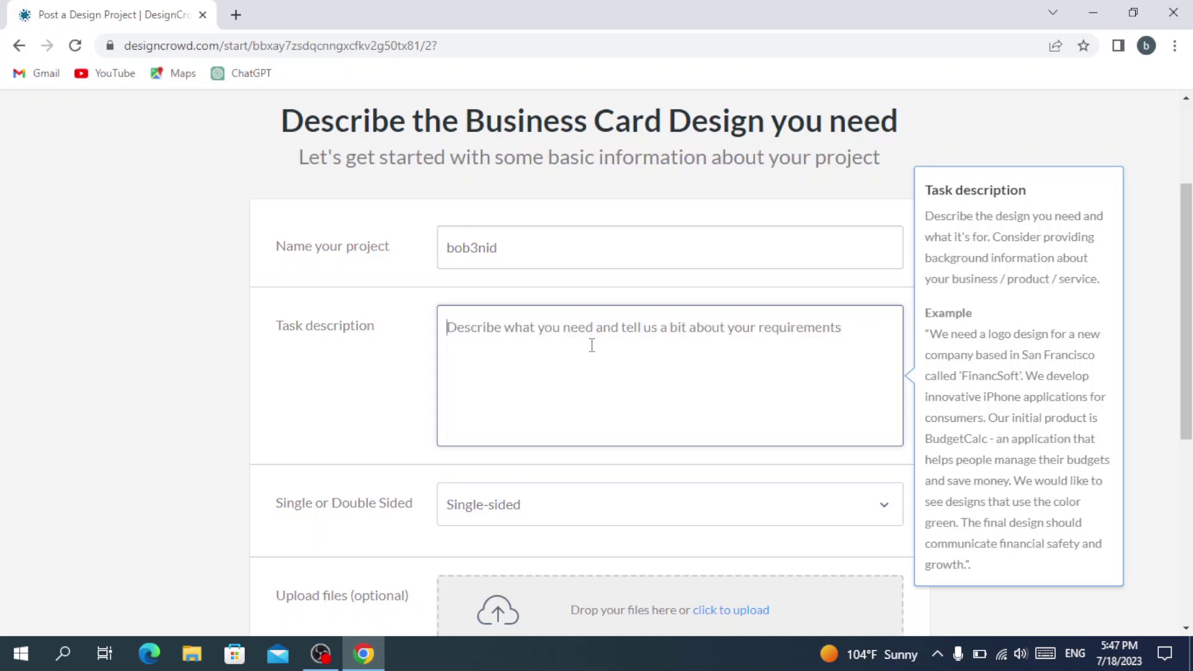
Step: Enter the task description "we have a business that specializes in social media marketing"
text(we have )
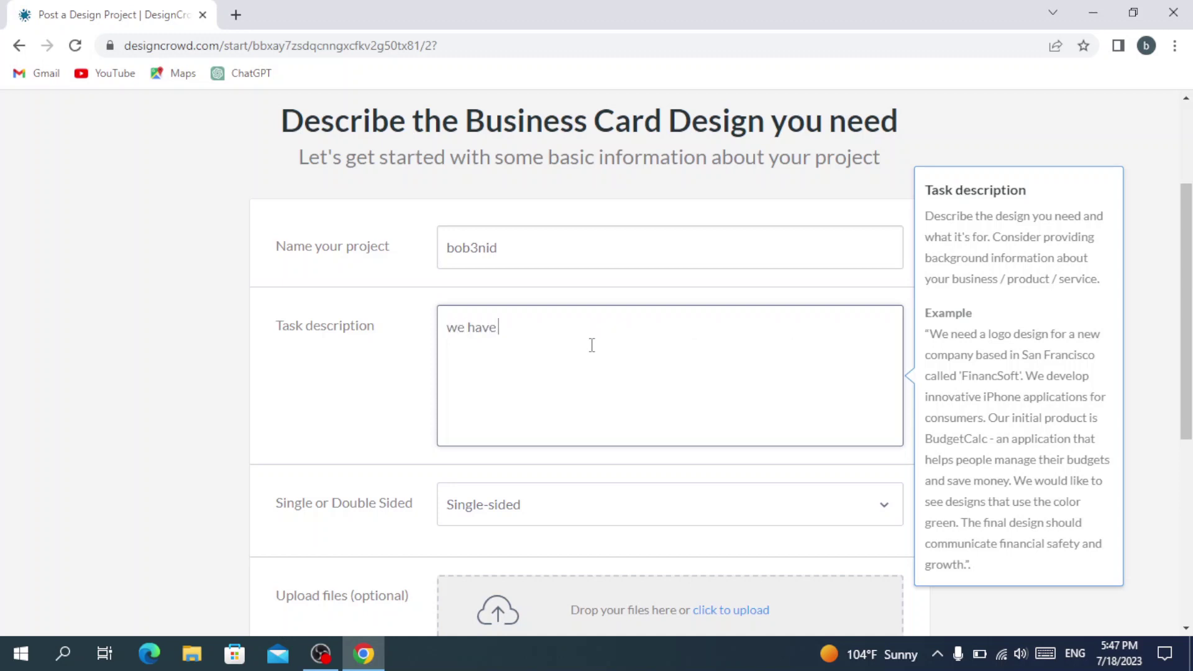
text(a business that special)
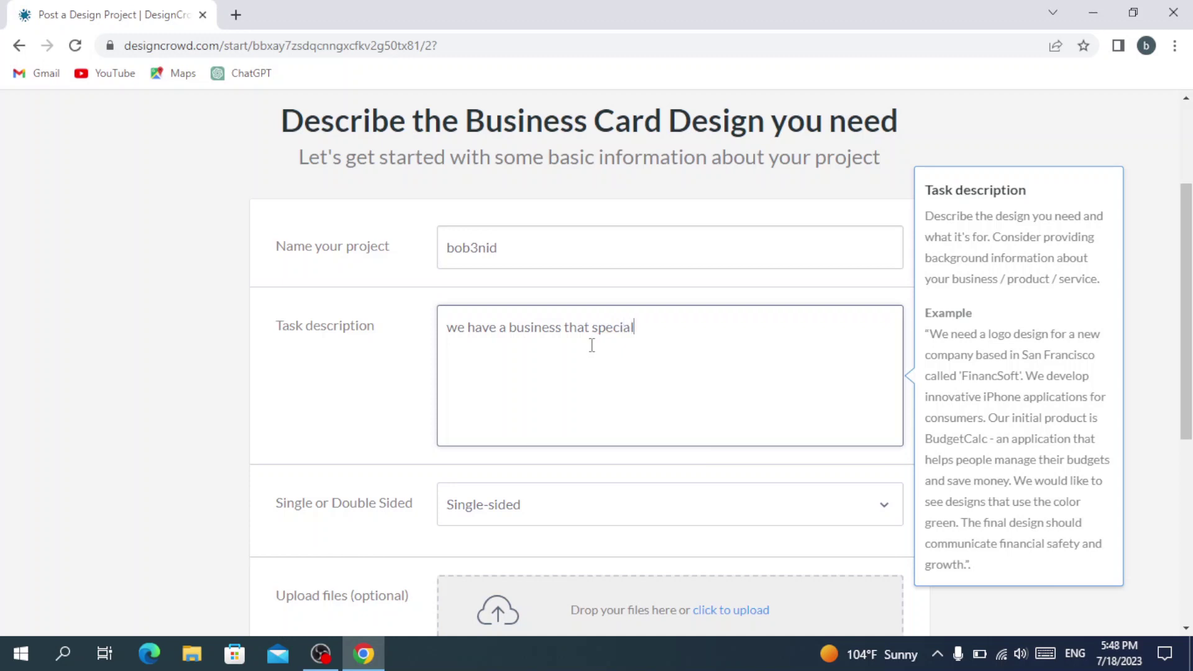
text(aces)
key(BackSpace)
key(BackSpace)
key(BackSpace)
text(ises)
text(ise)
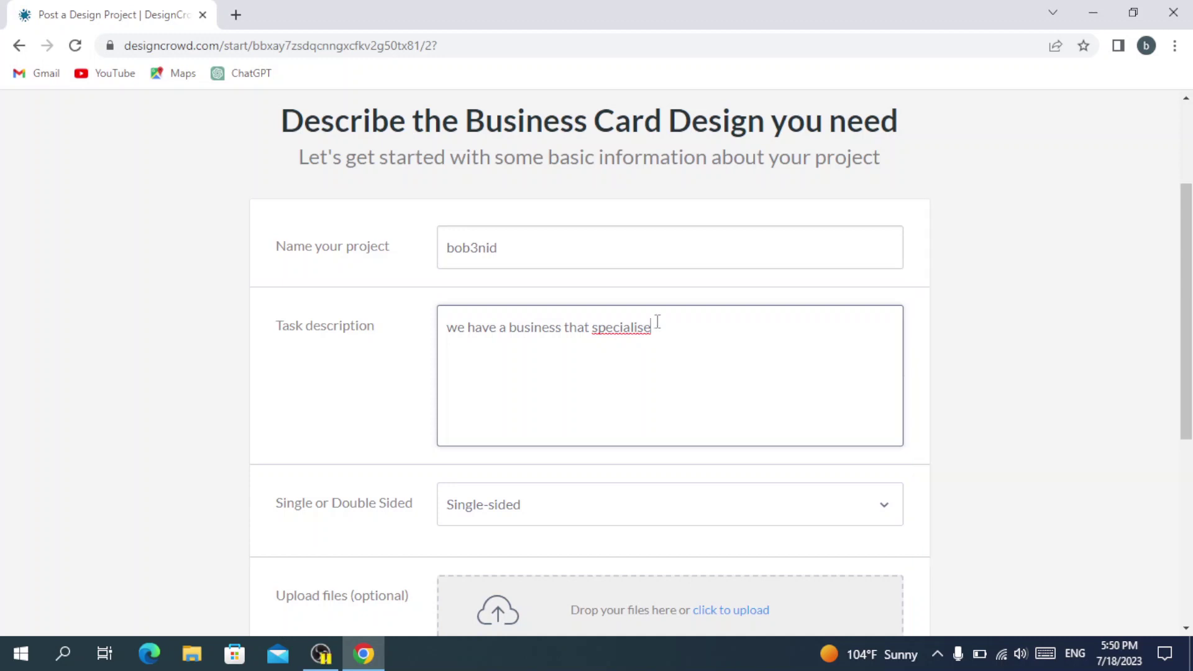
key(BackSpace)
key(BackSpace)
text(wes)
key(BackSpace)
key(BackSpace)
key(BackSpace)
text(zes in social media m)
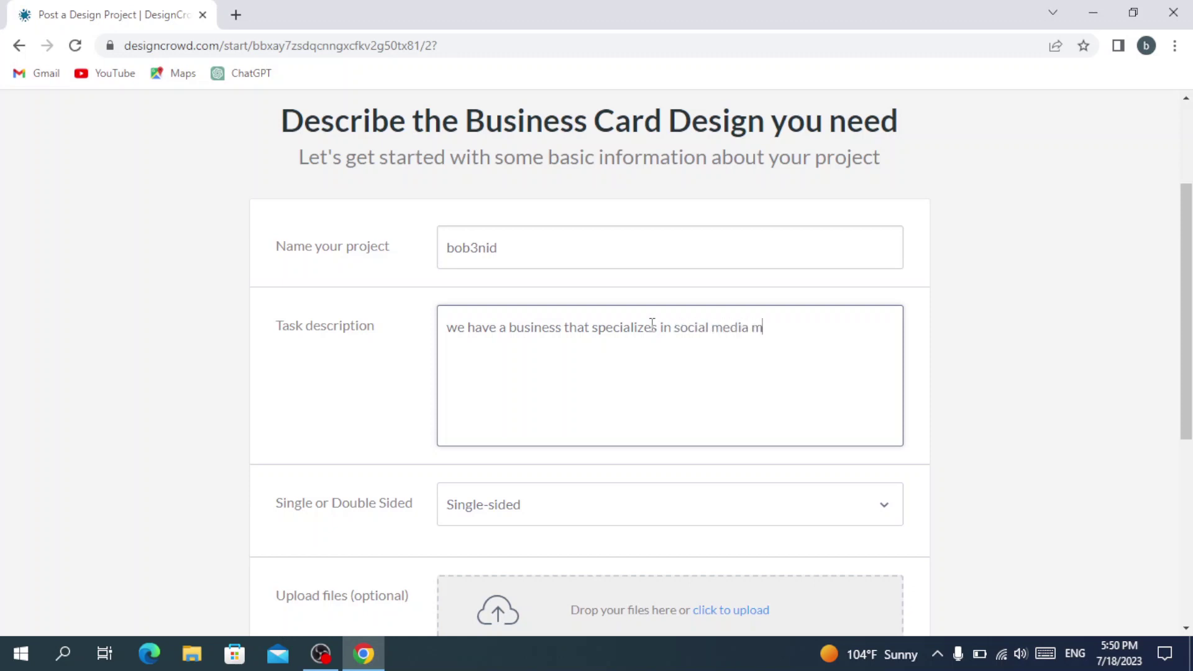
text(arketing)
Step: Set the business card to Double-sided and continue to the design options
scroll(661, 355, down, 2)
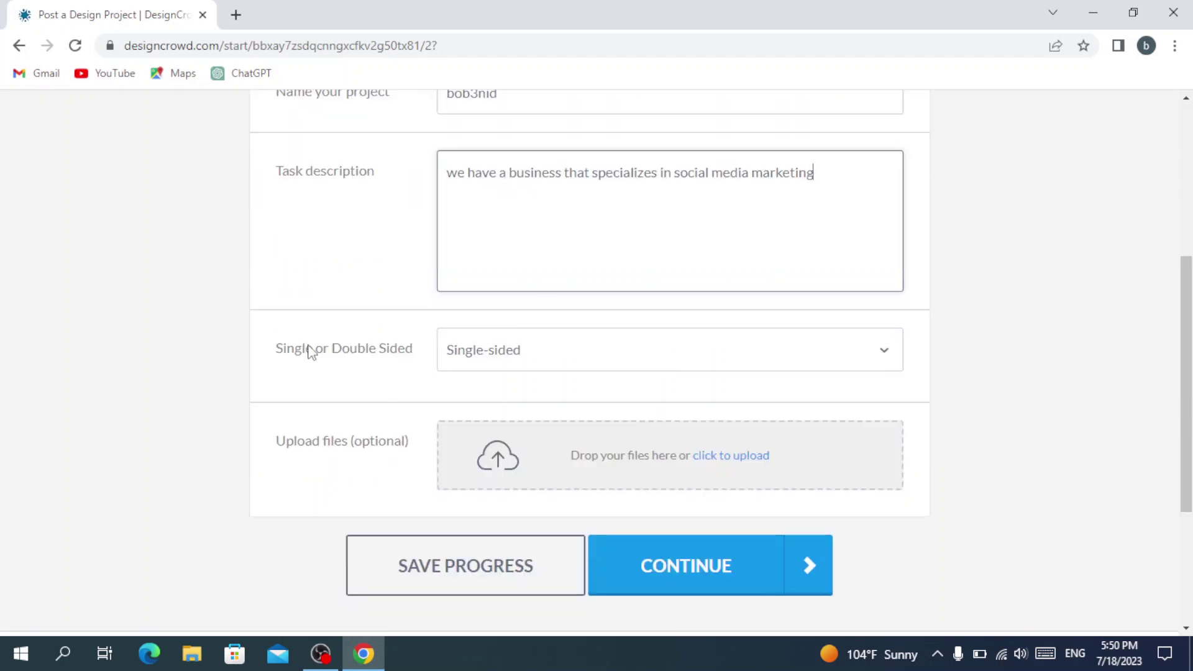
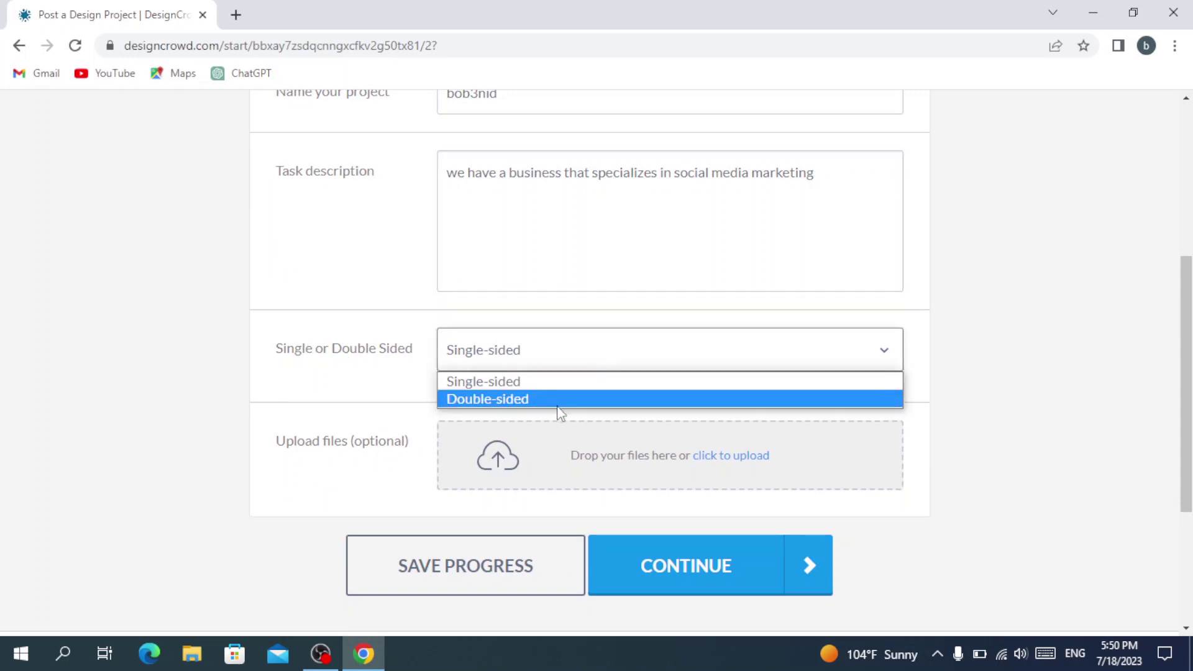
scroll(373, 341, down, 3)
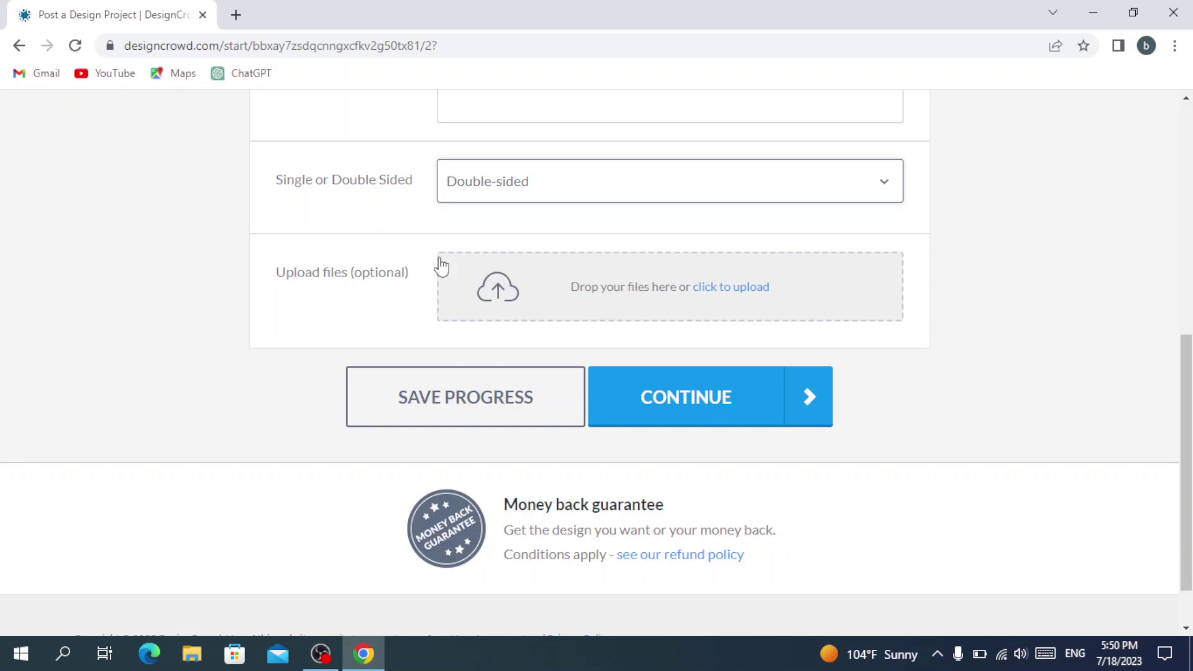
click(736, 423)
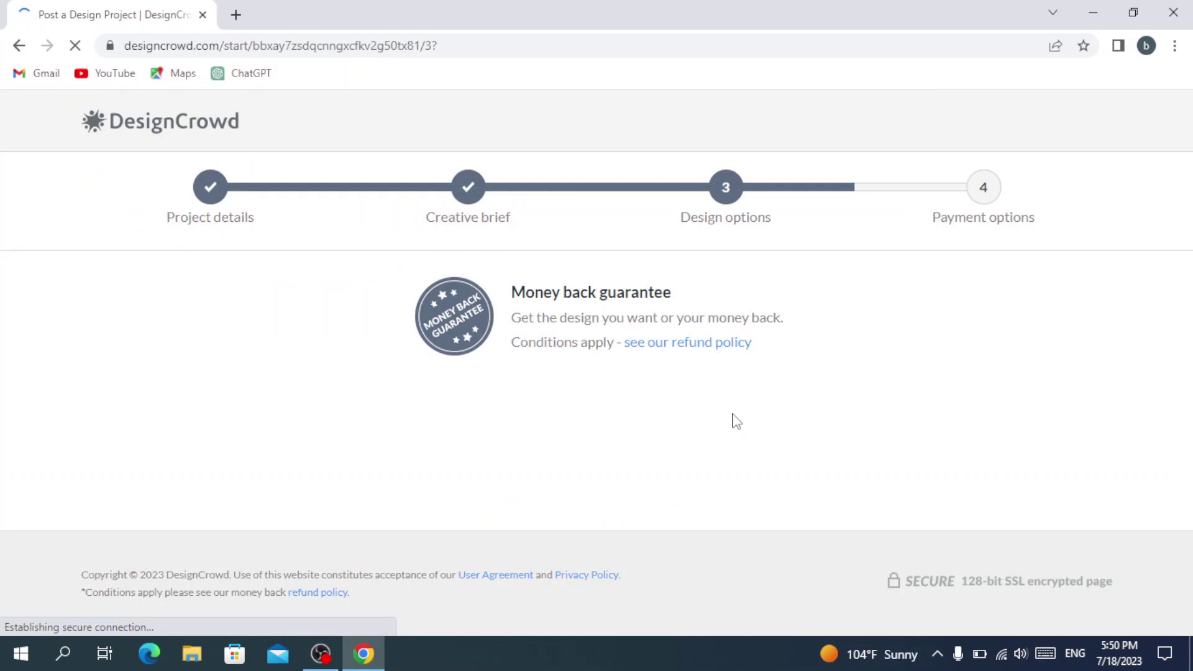
Step: Compare the business card packages by included features and price, and look over the project upgrades and cost summary
scroll(735, 422, down, 1)
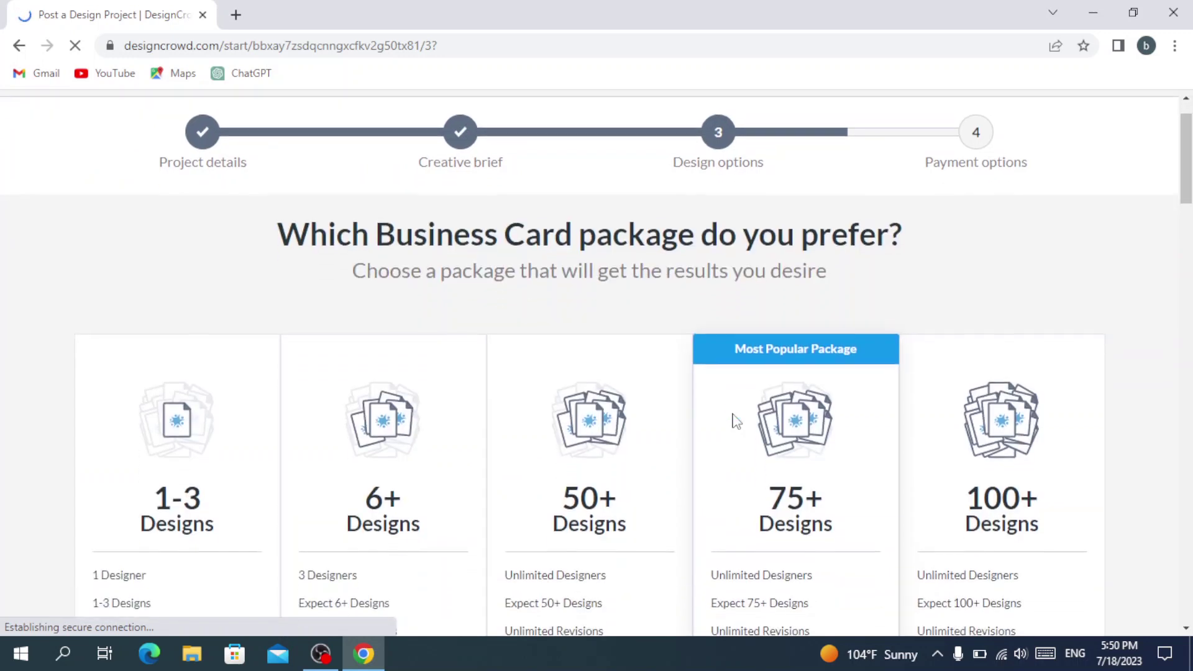
scroll(735, 422, down, 2)
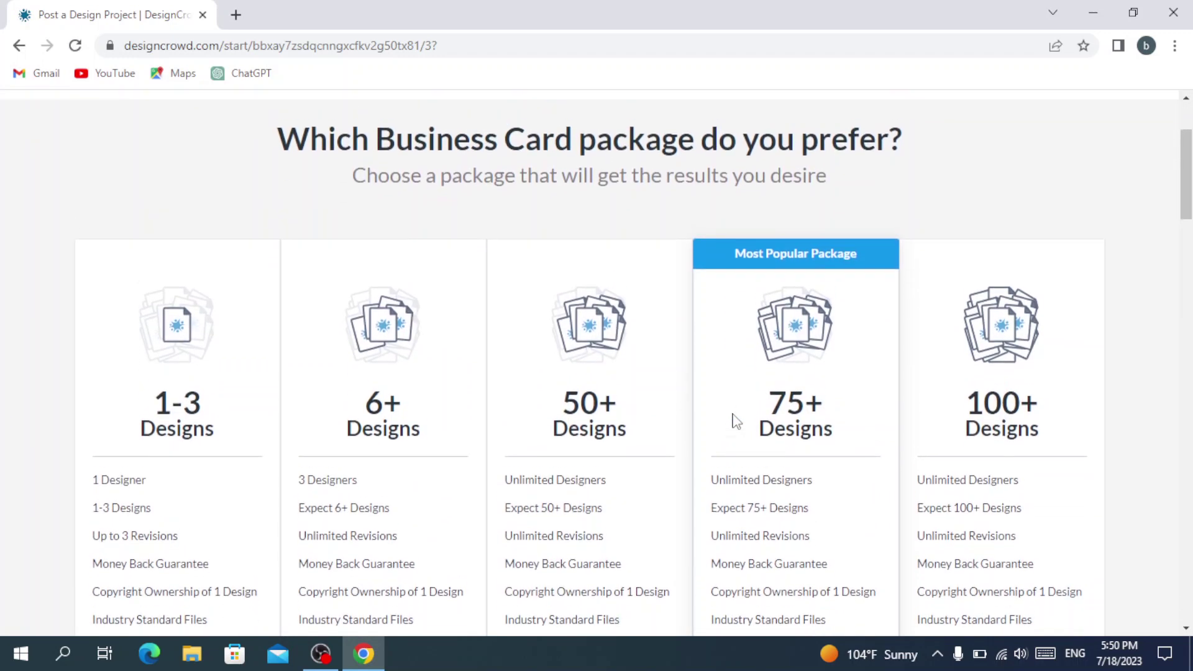
scroll(733, 419, up, 1)
scroll(732, 419, down, 4)
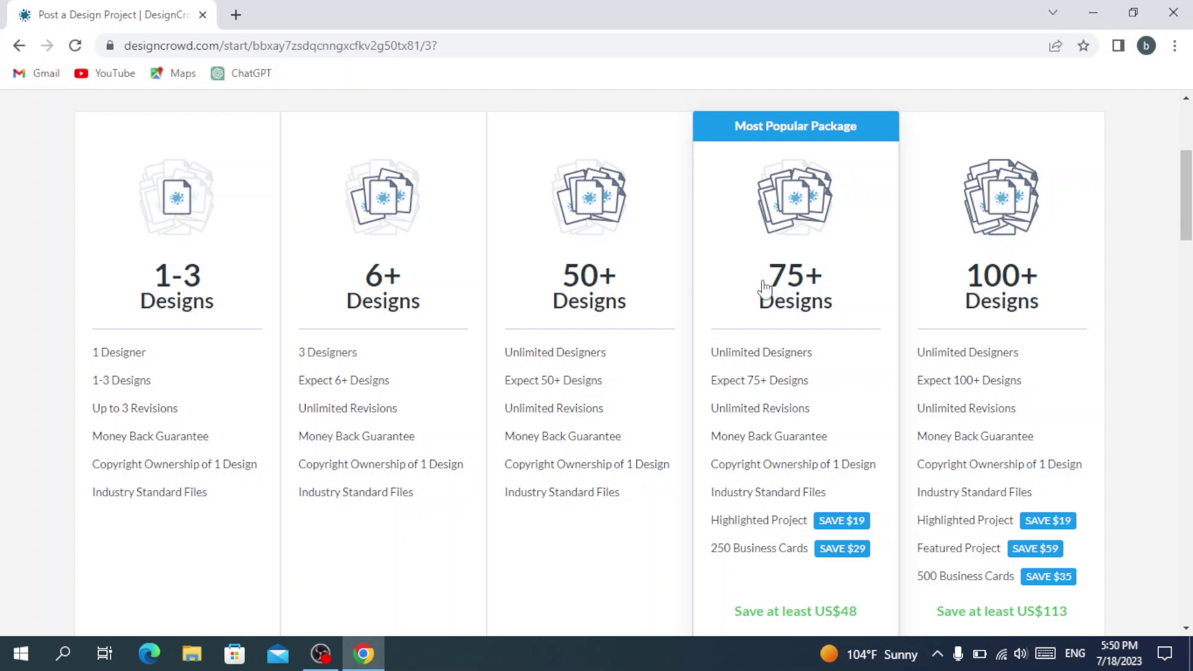
scroll(1034, 278, down, 3)
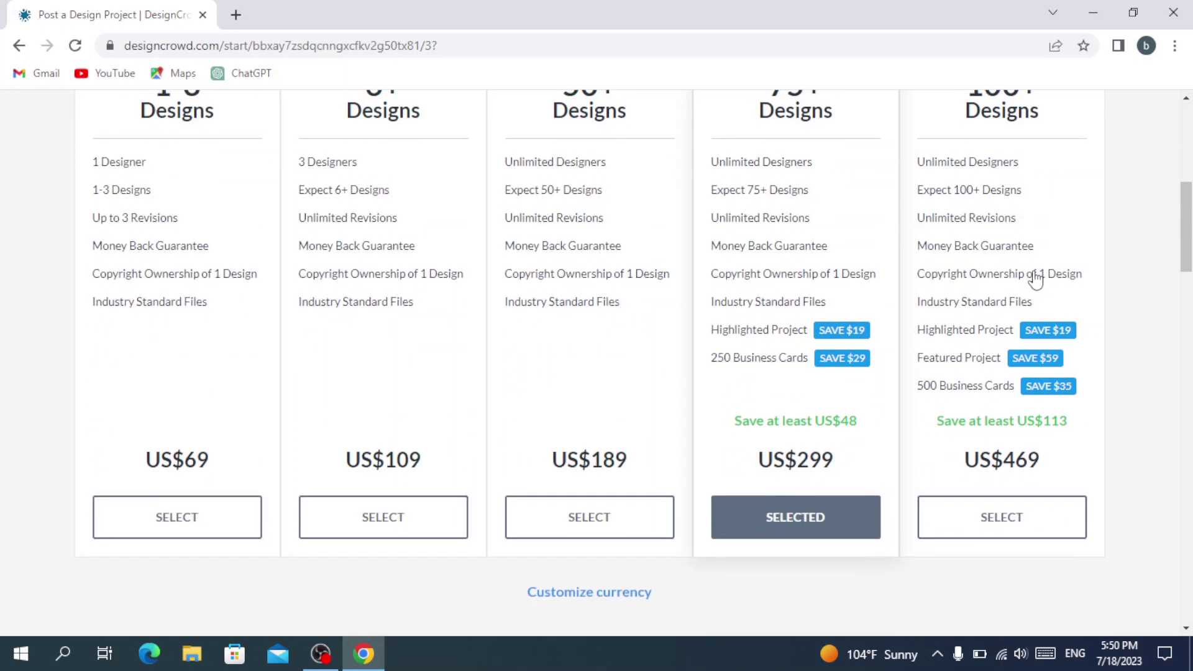
scroll(1035, 279, down, 3)
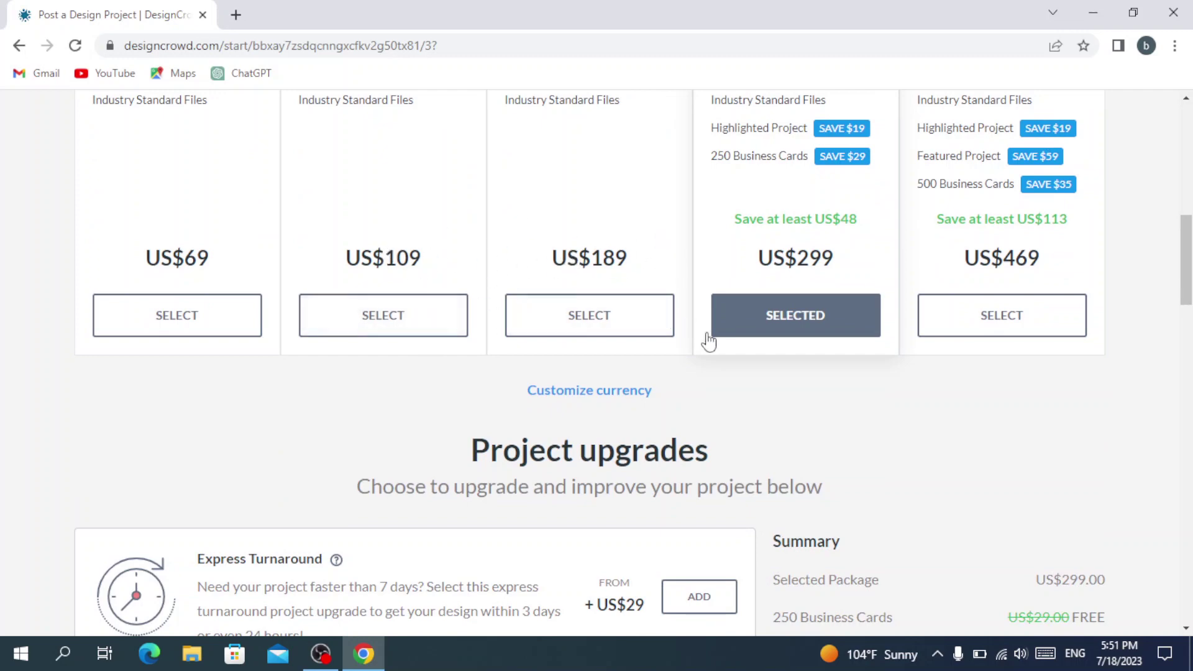
scroll(709, 341, up, 8)
scroll(709, 340, down, 8)
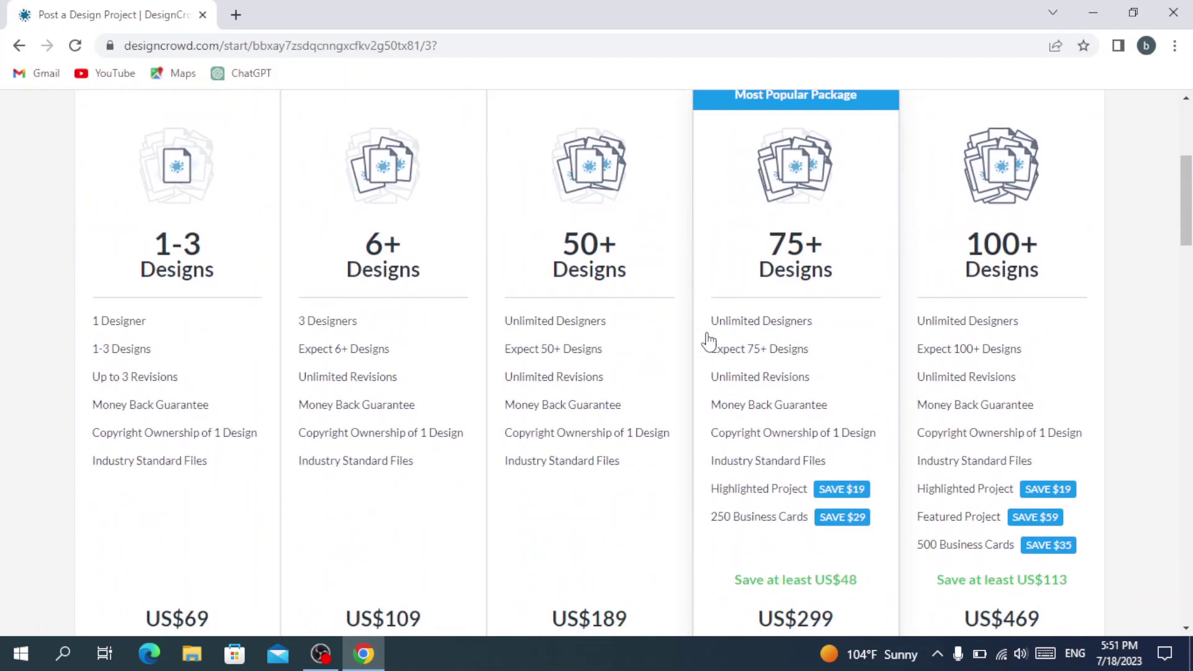
scroll(709, 341, down, 4)
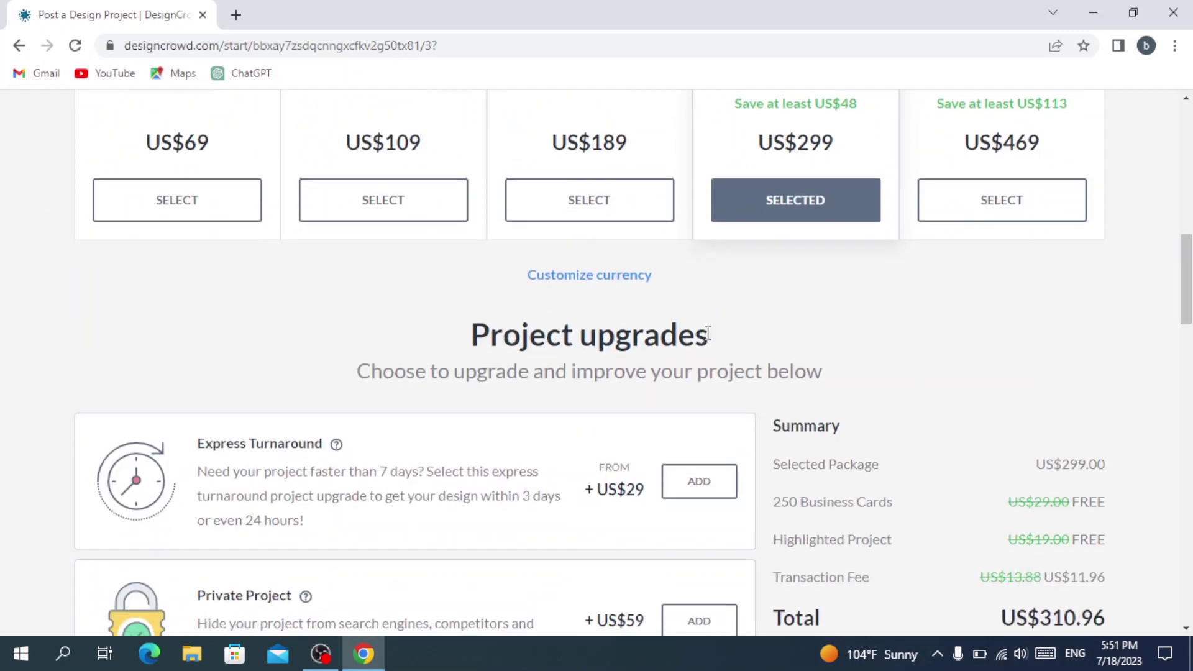
Step: Review the optional project upgrades, their prices and the order summary for the business card project
scroll(708, 337, down, 1)
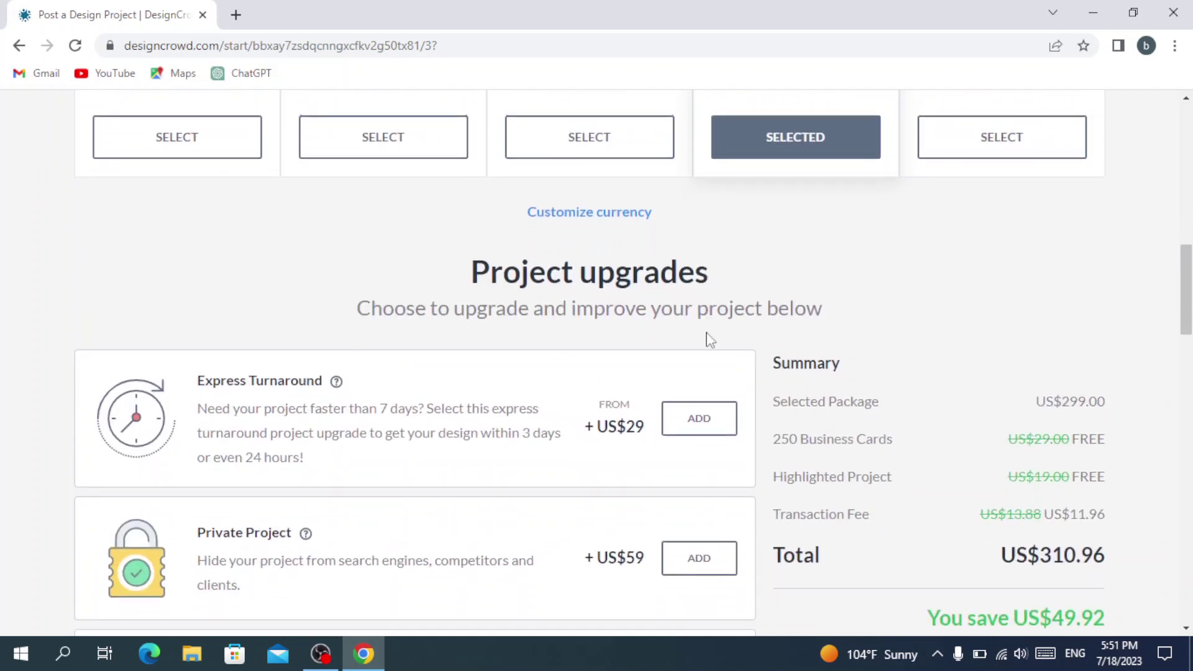
scroll(710, 340, down, 3)
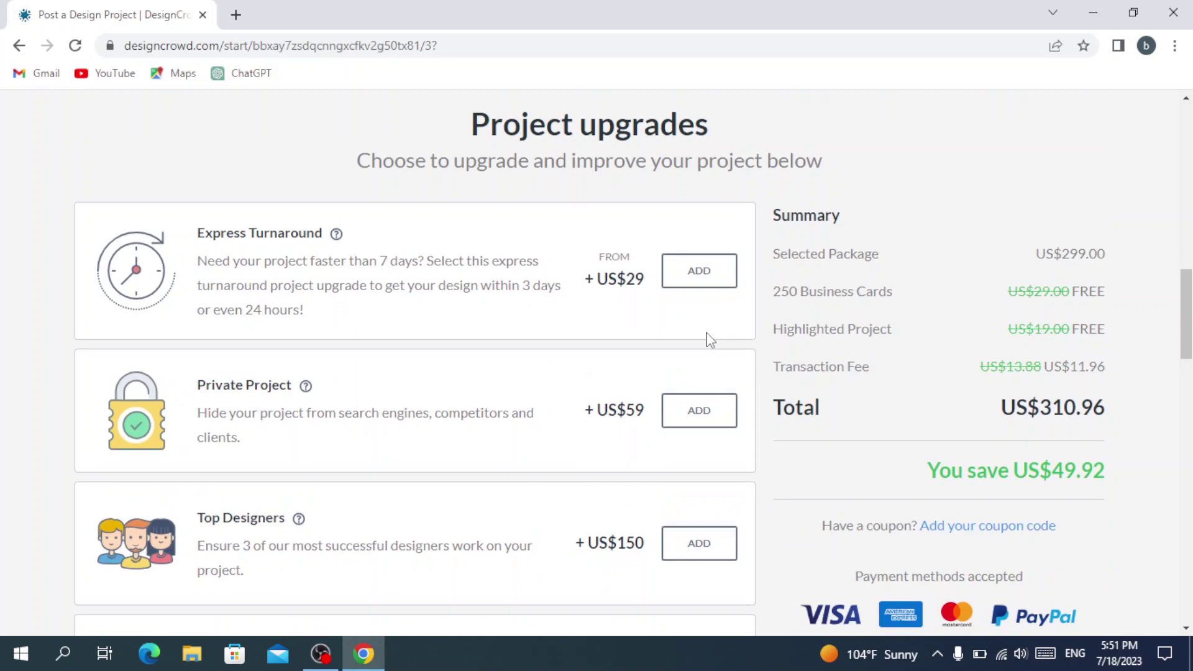
scroll(709, 341, down, 4)
scroll(709, 340, down, 2)
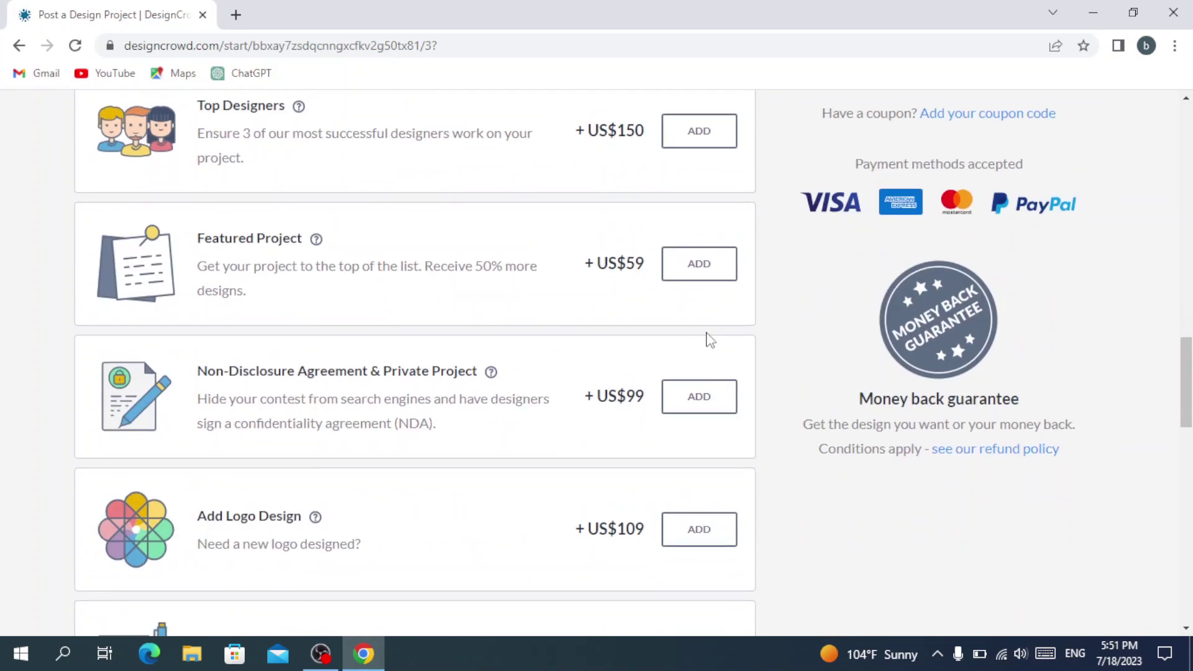
scroll(708, 339, up, 12)
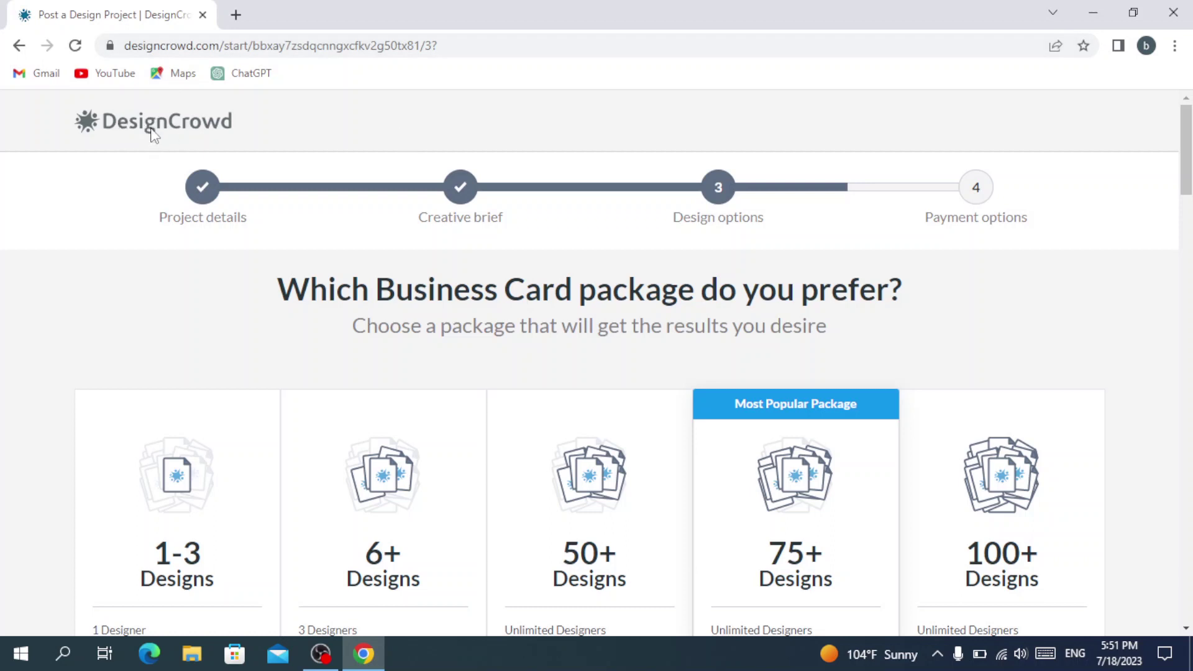
Step: Leave the unfinished project posting without saving and return to the DesignCrowd home page
click(18, 47)
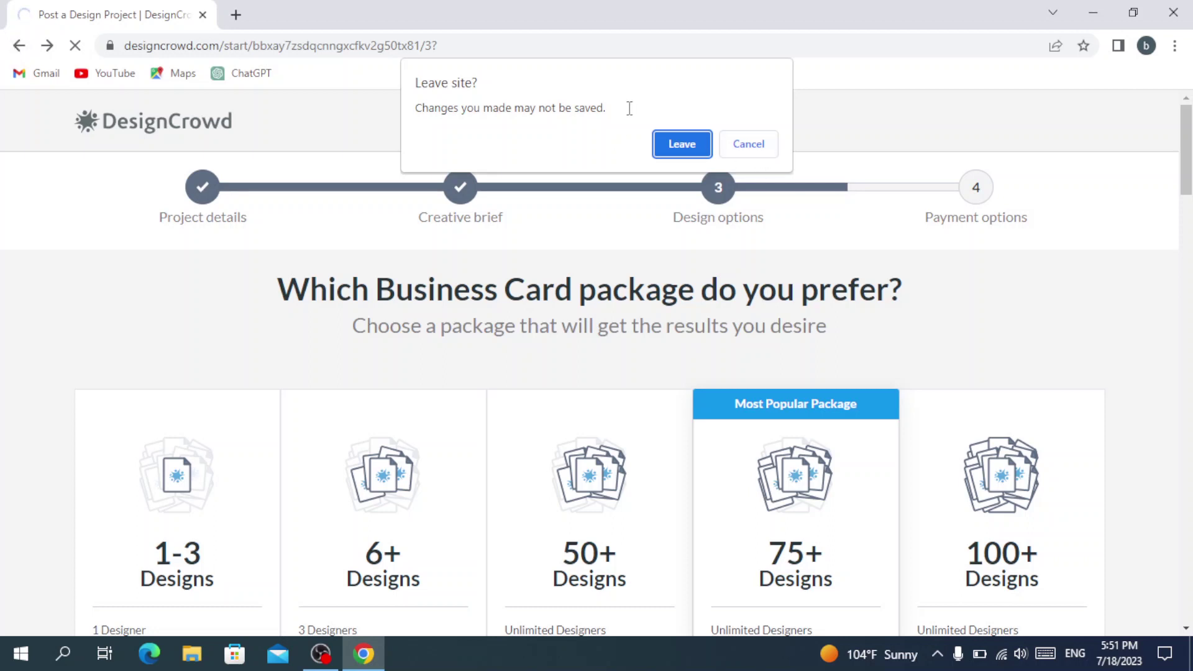
click(671, 144)
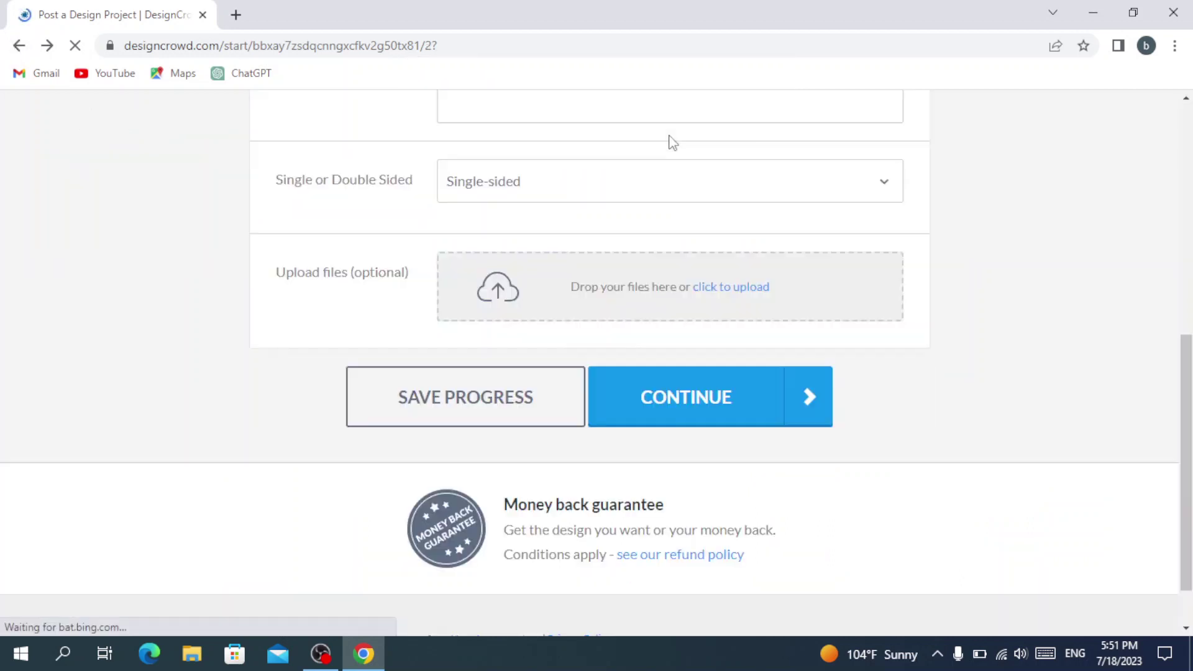
click(19, 47)
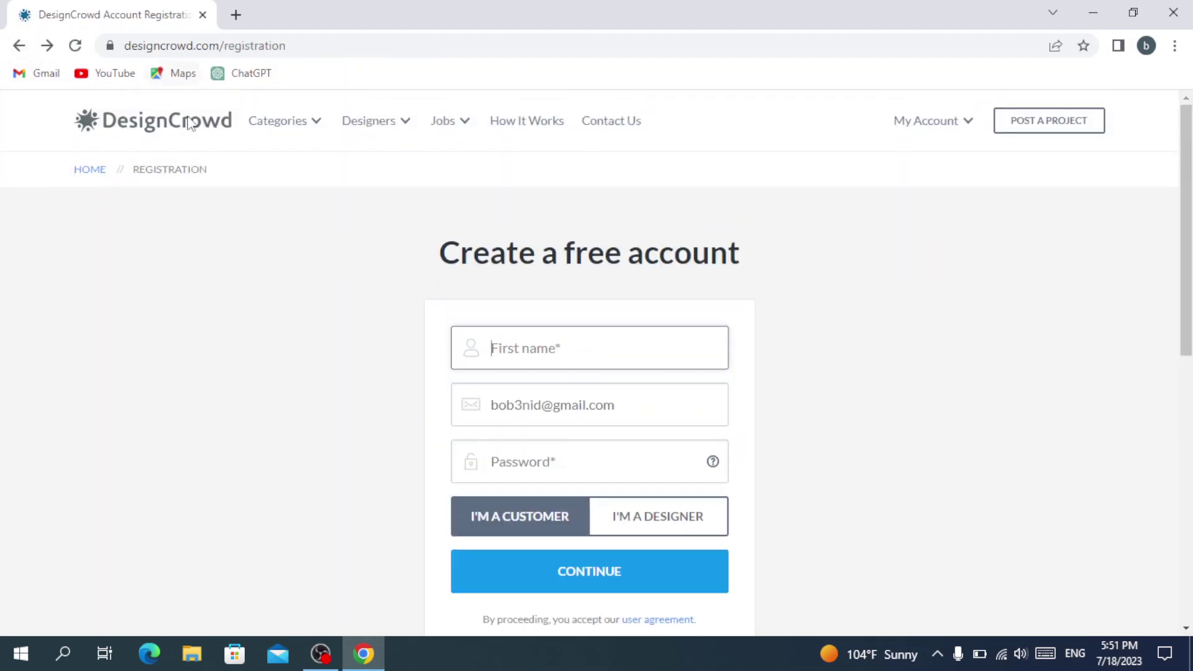
click(205, 130)
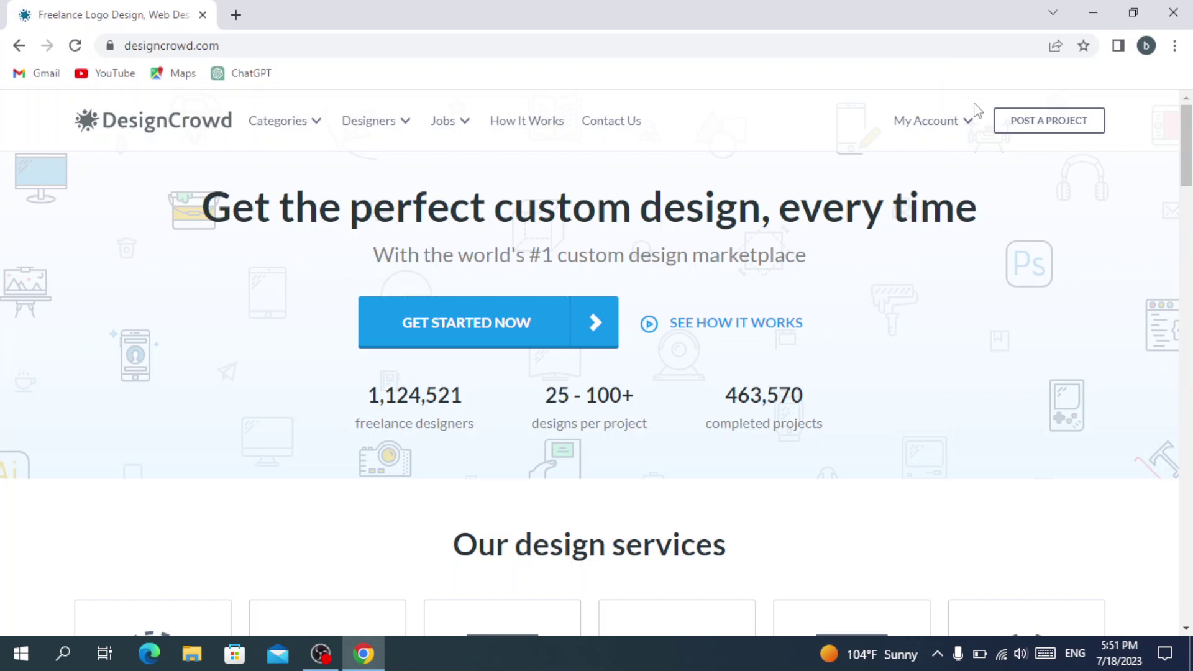
Step: Open the Web Design service page from the site's design categories
mouse_move(968, 132)
mouse_move(311, 122)
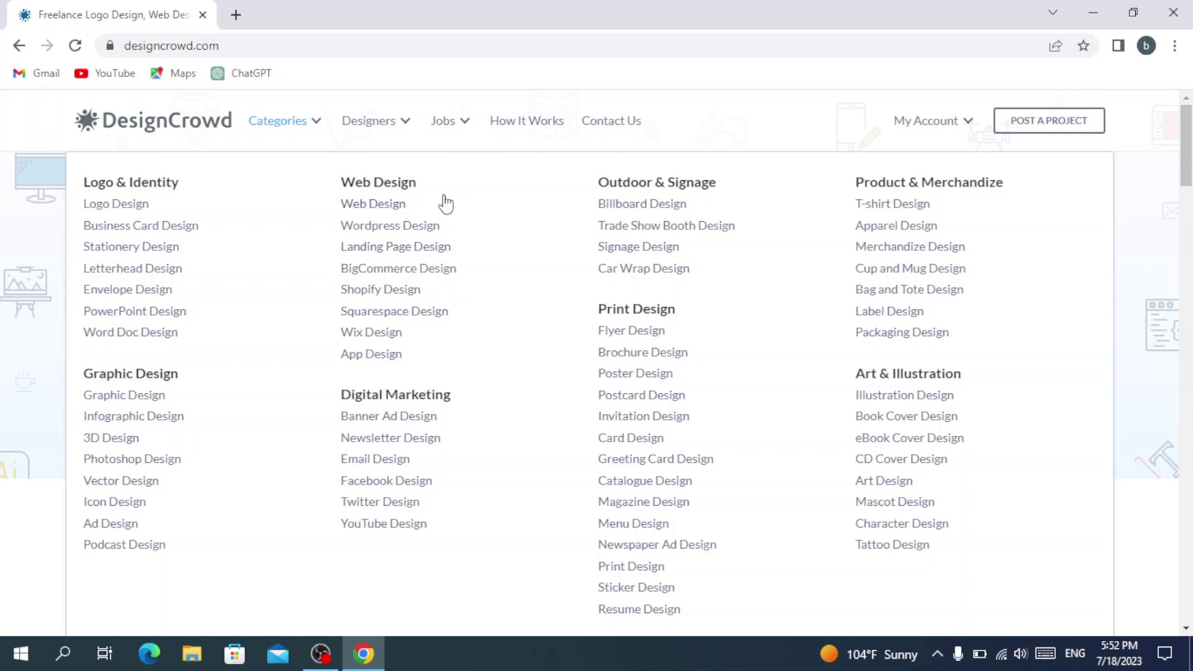
click(381, 211)
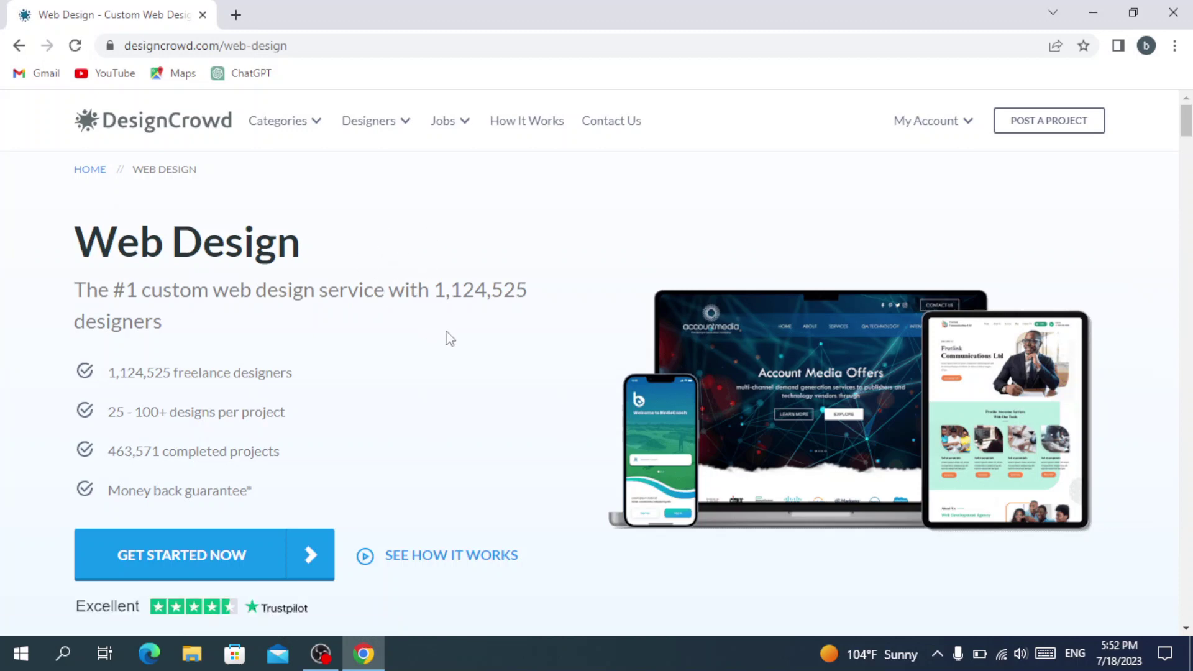
Step: Look over the Web Design service introduction, including its listed benefits, start option and client logos
scroll(450, 339, down, 1)
scroll(450, 338, down, 3)
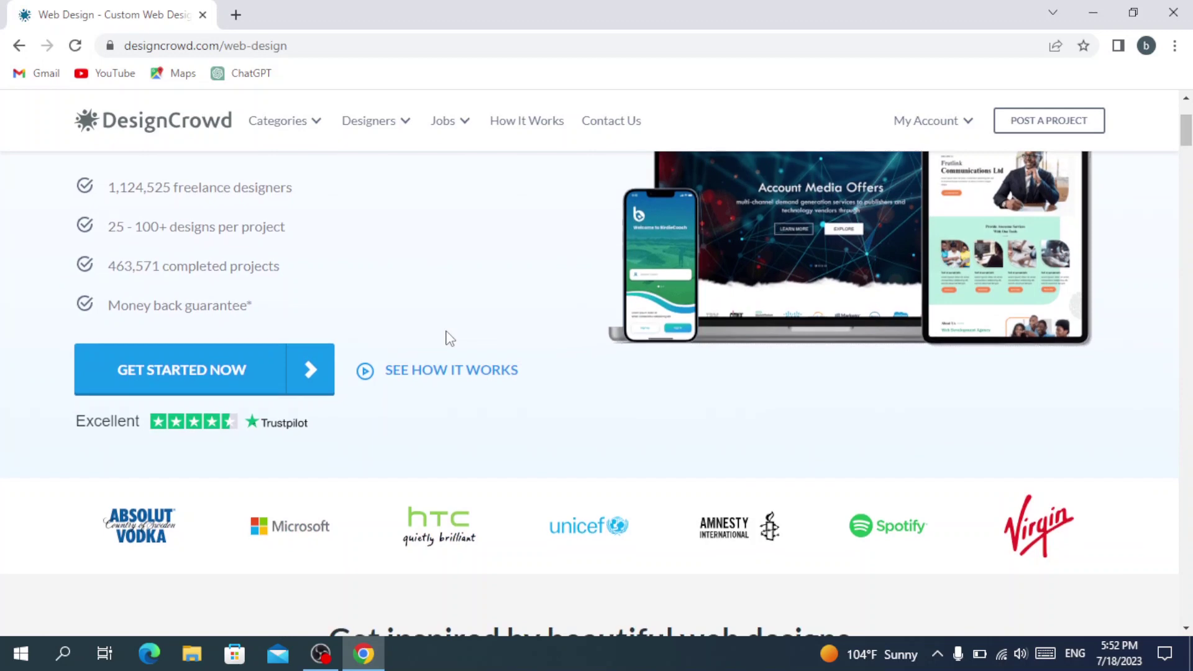
scroll(450, 338, up, 2)
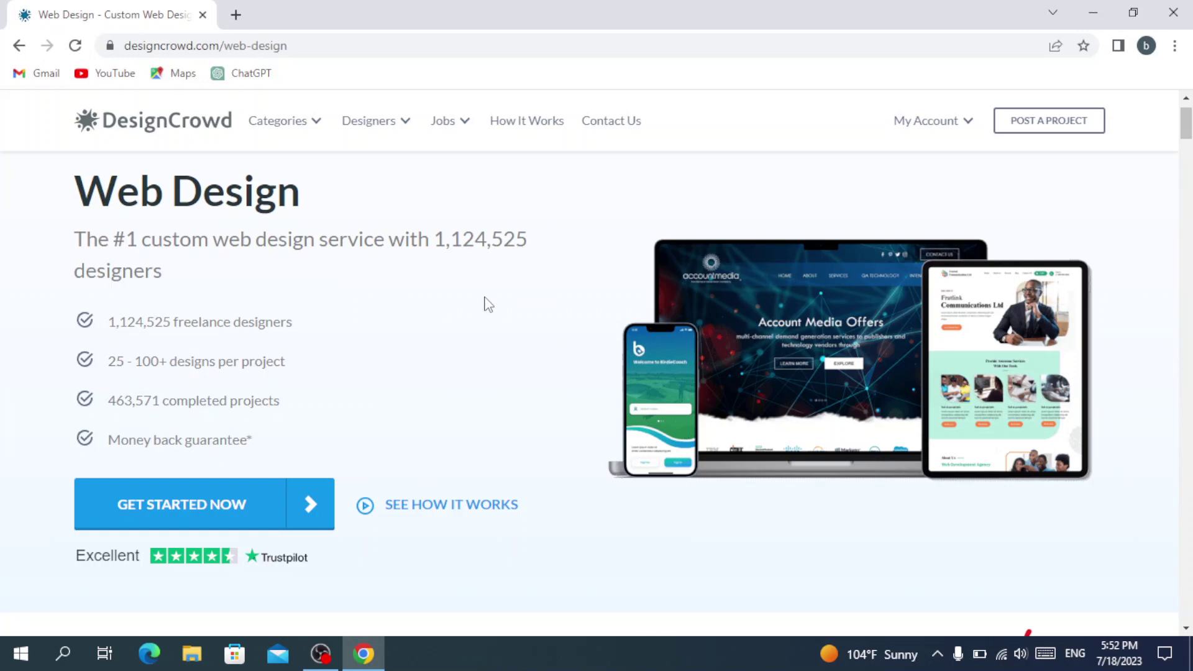
scroll(541, 446, down, 3)
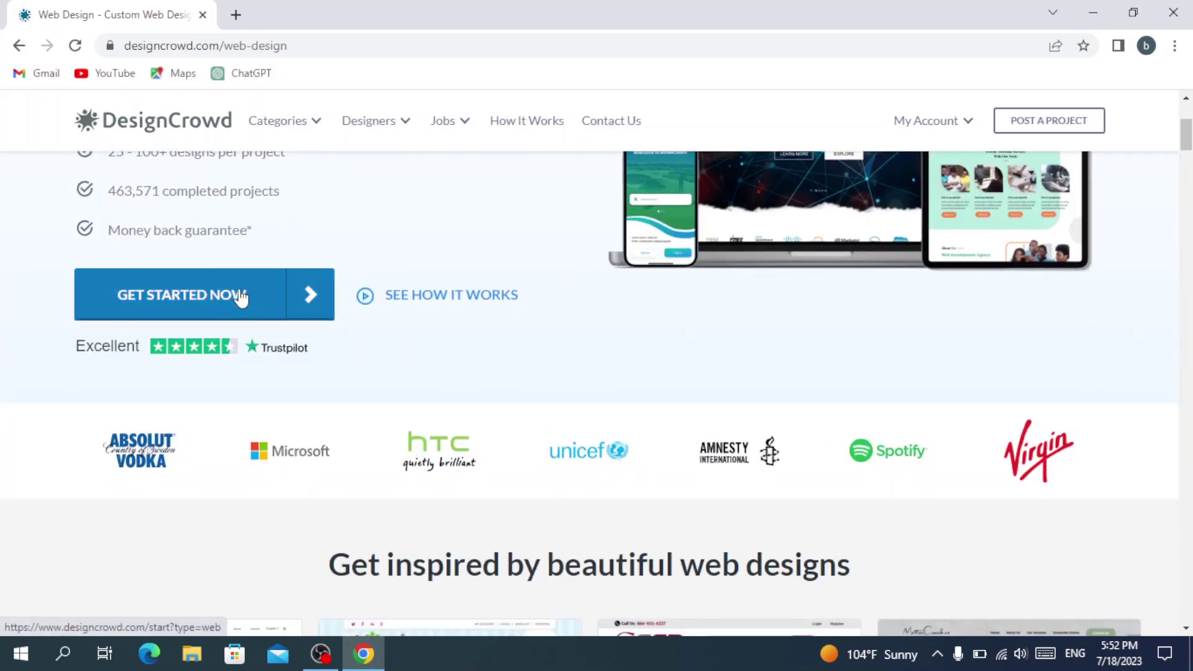
scroll(531, 309, up, 3)
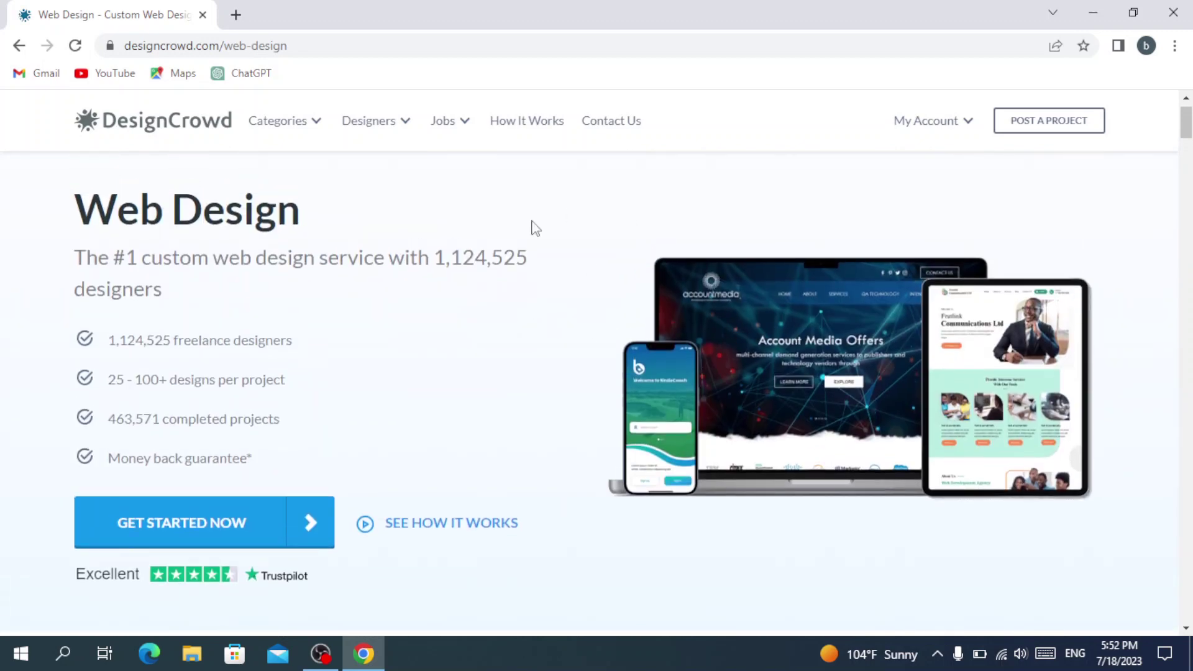
scroll(379, 344, down, 2)
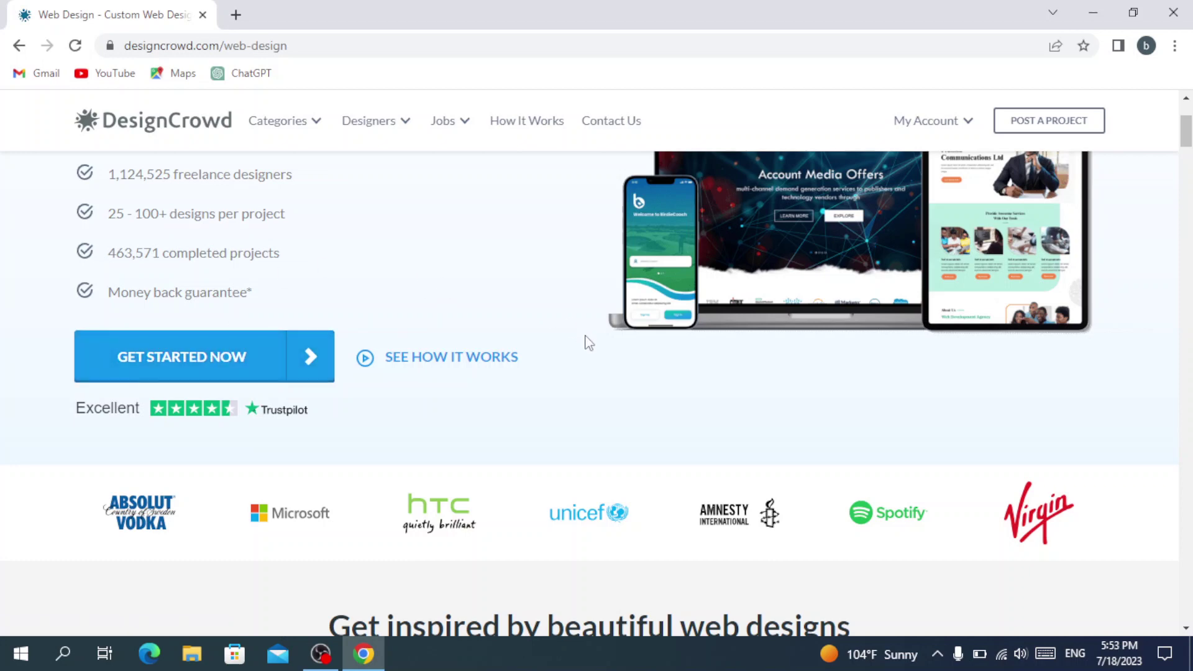
Step: Browse the gallery of inspiring web designs and open the HR Ninja Consulting design
scroll(589, 343, down, 4)
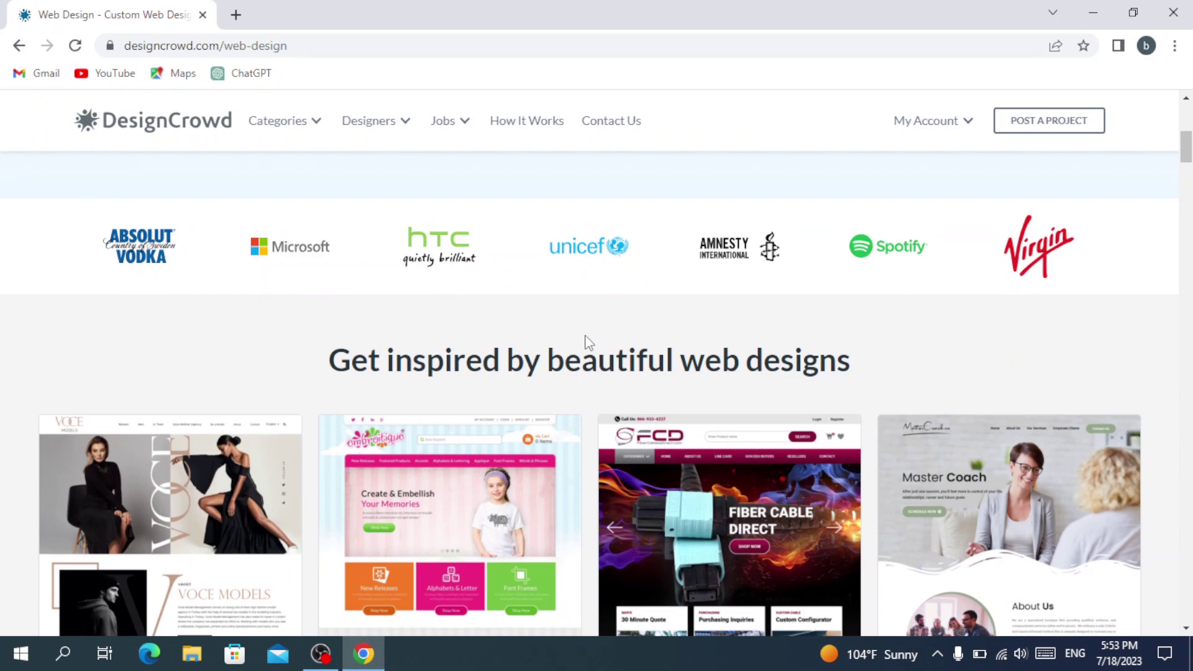
scroll(587, 341, down, 5)
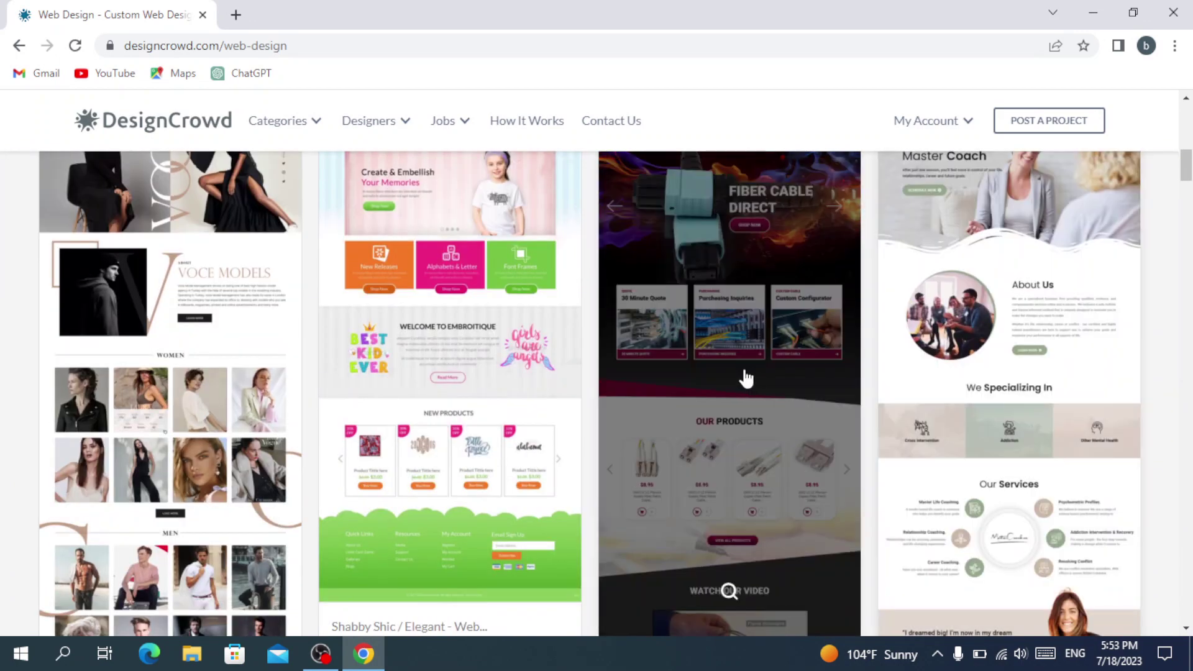
scroll(746, 378, up, 3)
scroll(746, 378, down, 3)
scroll(746, 378, up, 3)
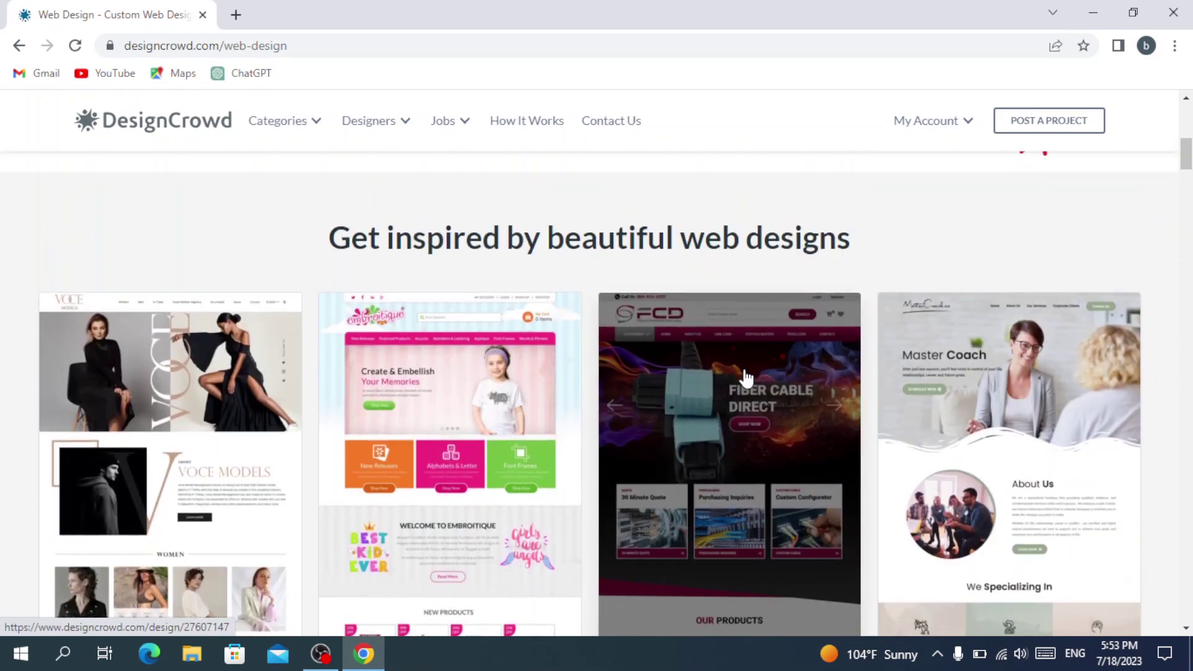
scroll(390, 345, down, 1)
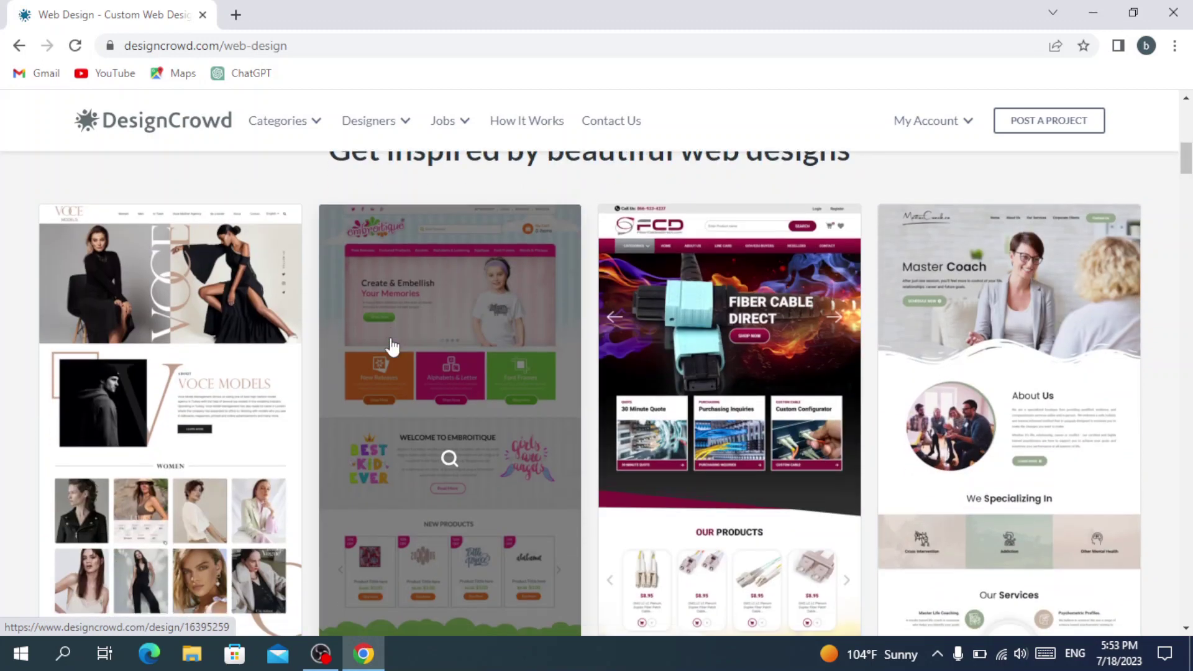
scroll(391, 346, down, 1)
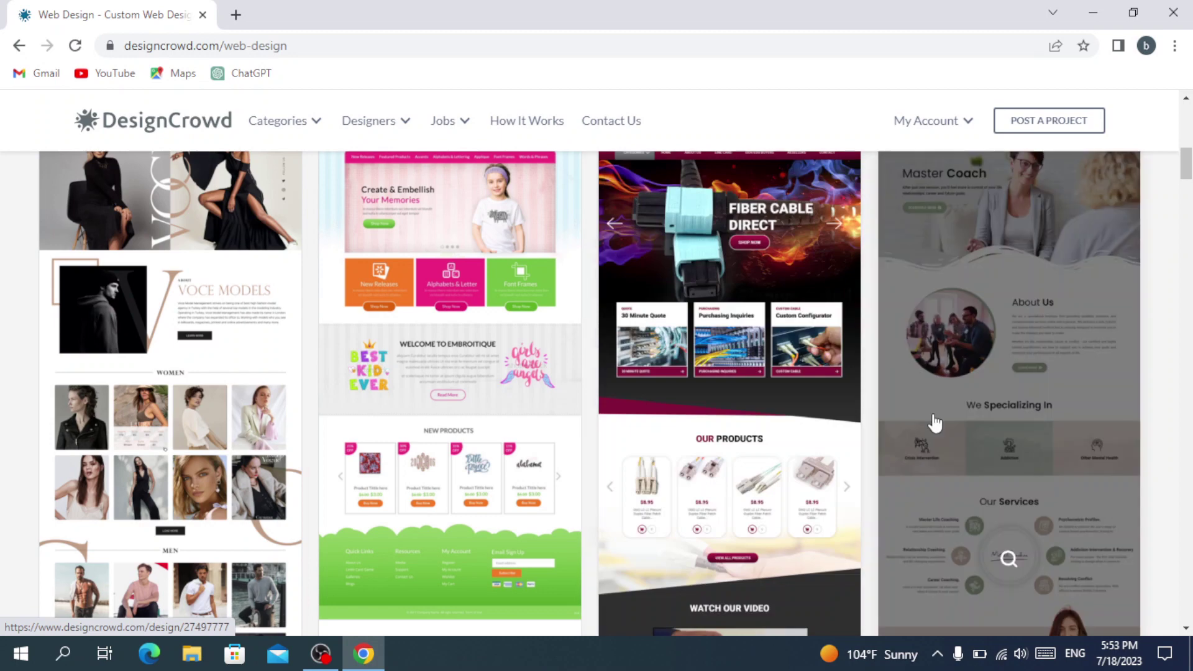
scroll(932, 420, down, 4)
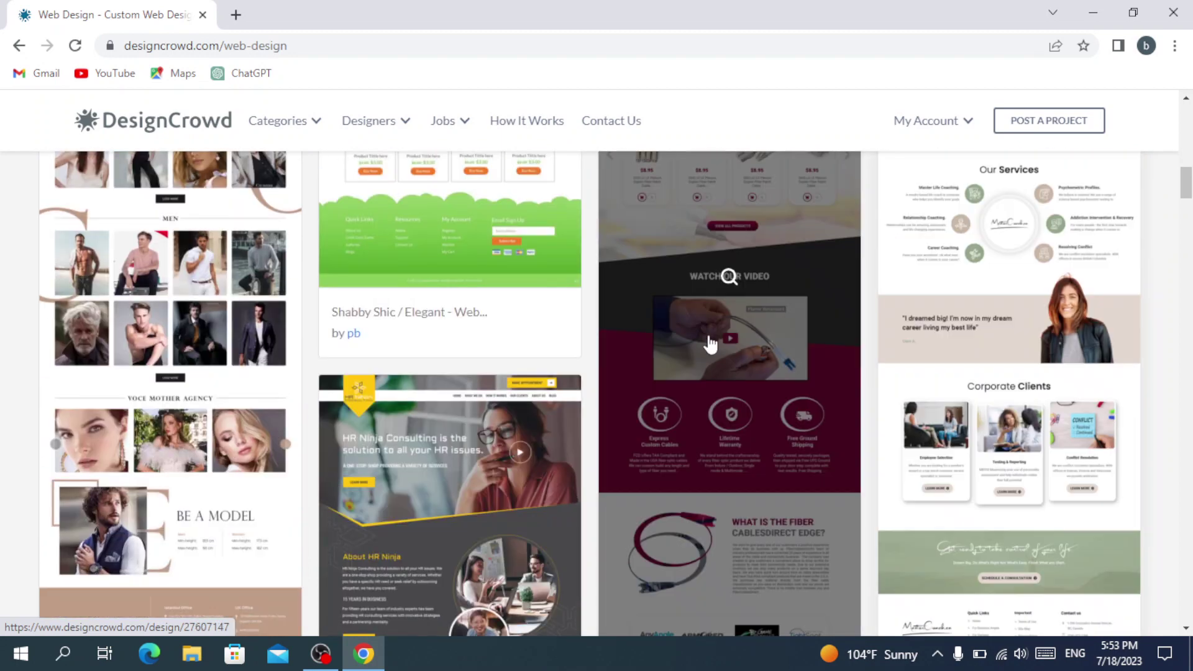
scroll(688, 352, down, 5)
scroll(692, 353, down, 2)
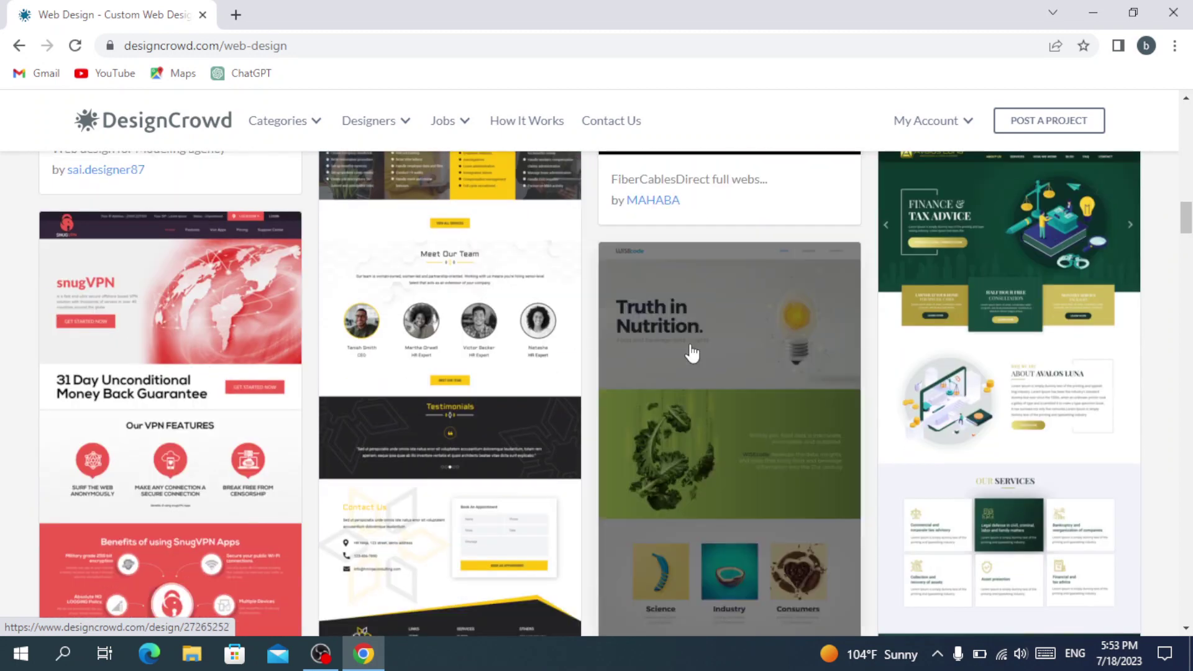
click(451, 222)
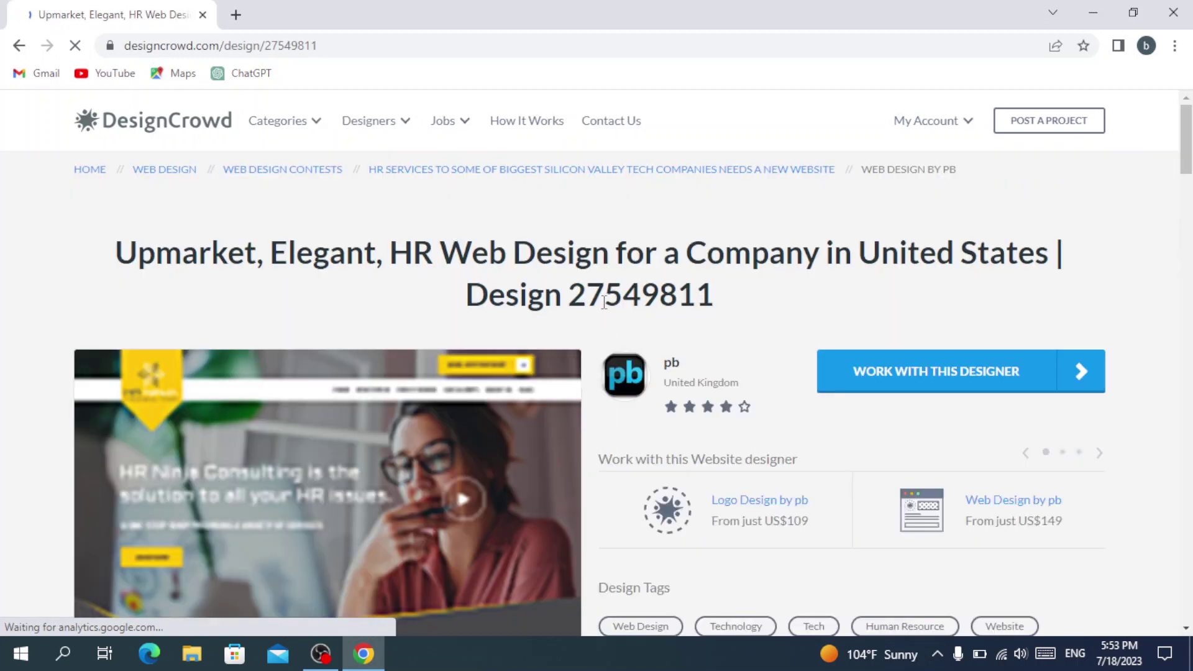
Step: Examine the HR Ninja Consulting design's page, covering the preview, designer rating, offered services, tags and project description
scroll(605, 303, down, 3)
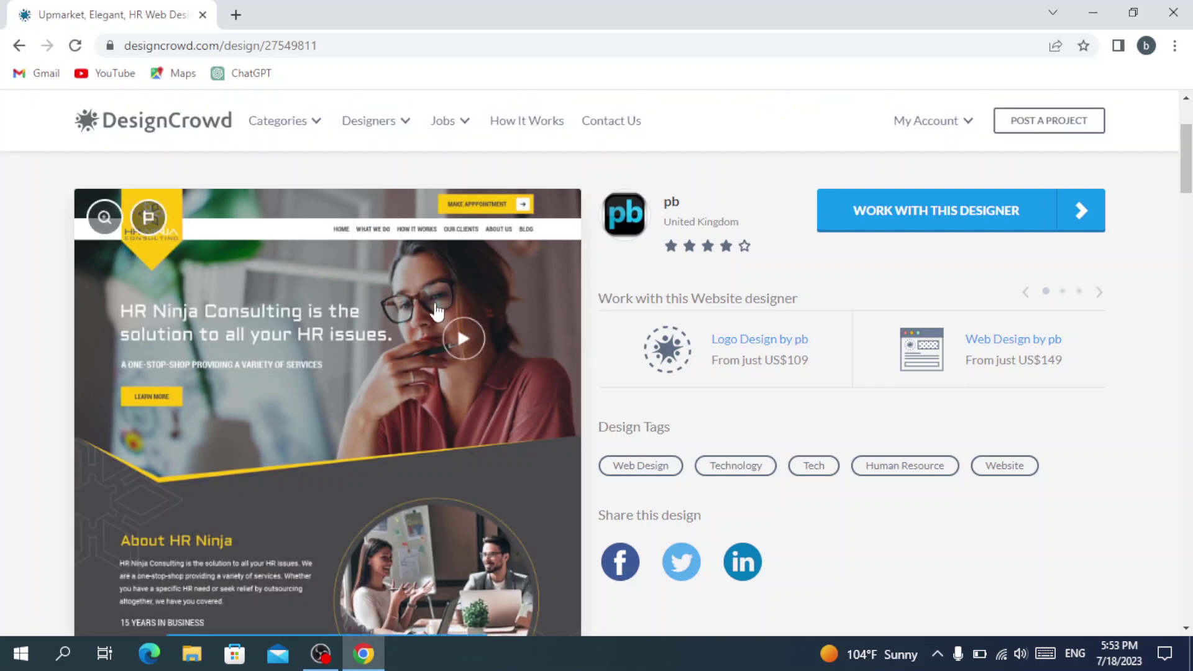
scroll(883, 305, up, 1)
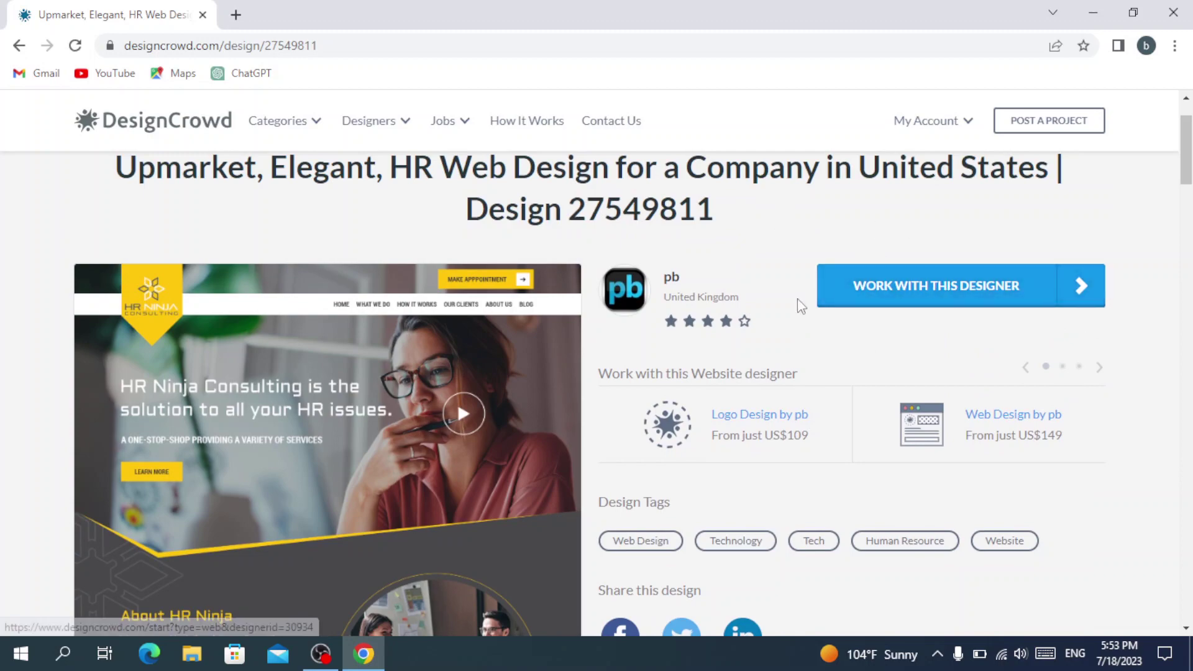
scroll(802, 306, down, 3)
scroll(801, 306, up, 2)
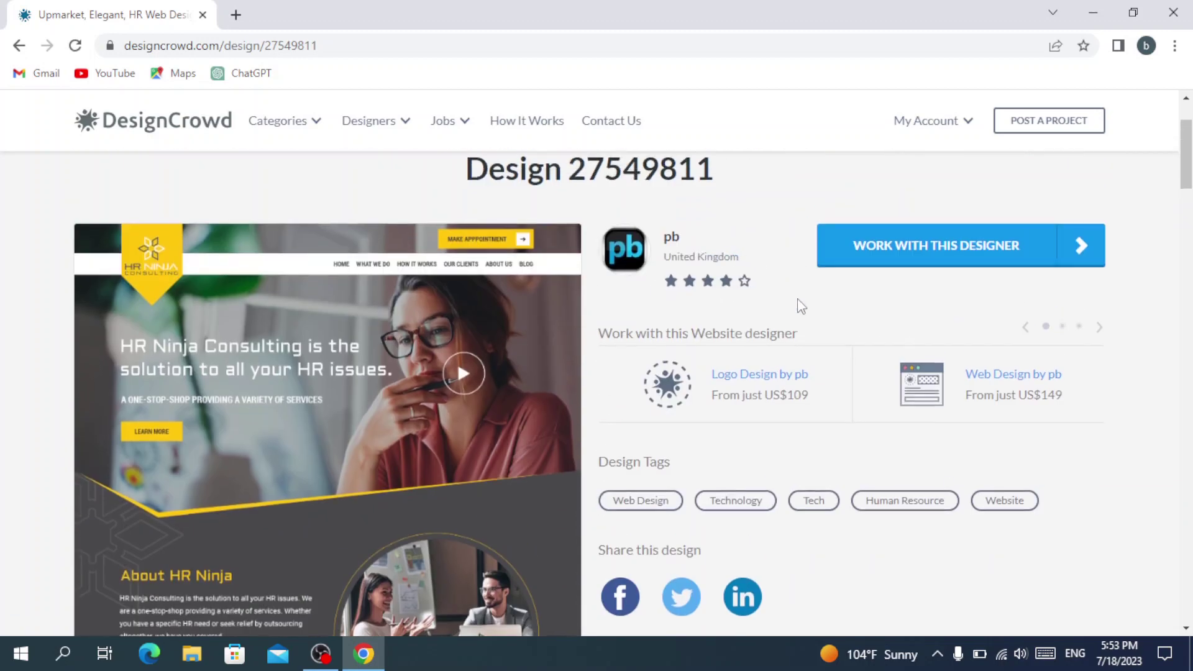
scroll(801, 306, down, 1)
scroll(801, 305, down, 3)
scroll(801, 305, down, 1)
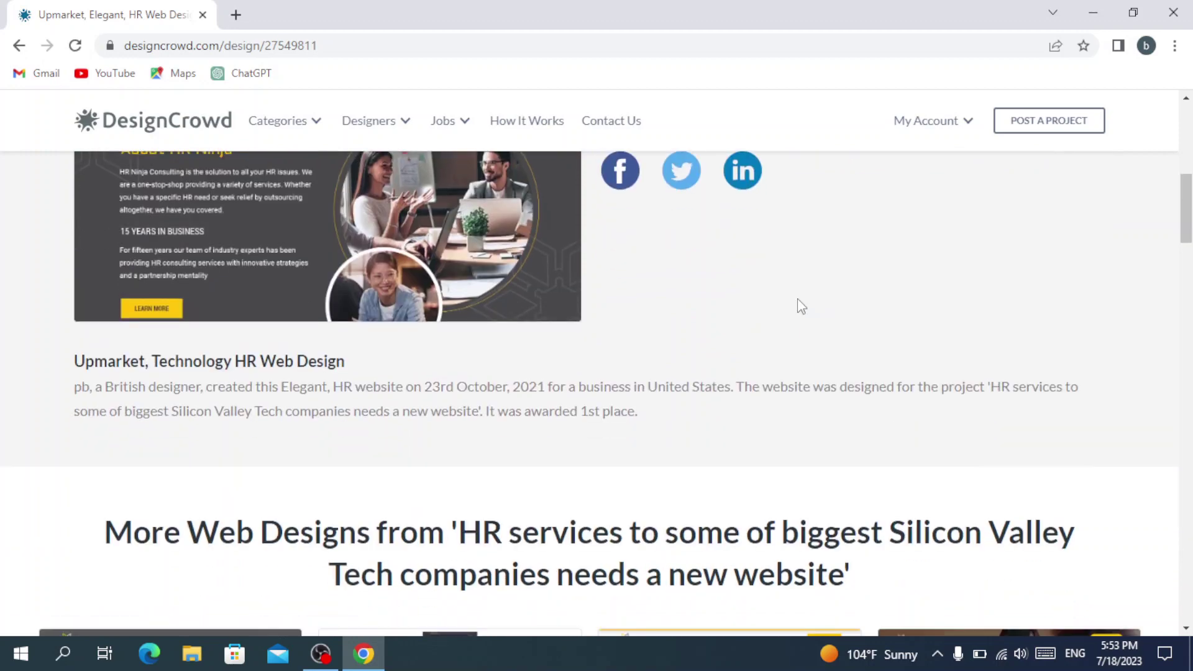
scroll(447, 306, up, 2)
scroll(423, 331, up, 2)
scroll(423, 331, up, 3)
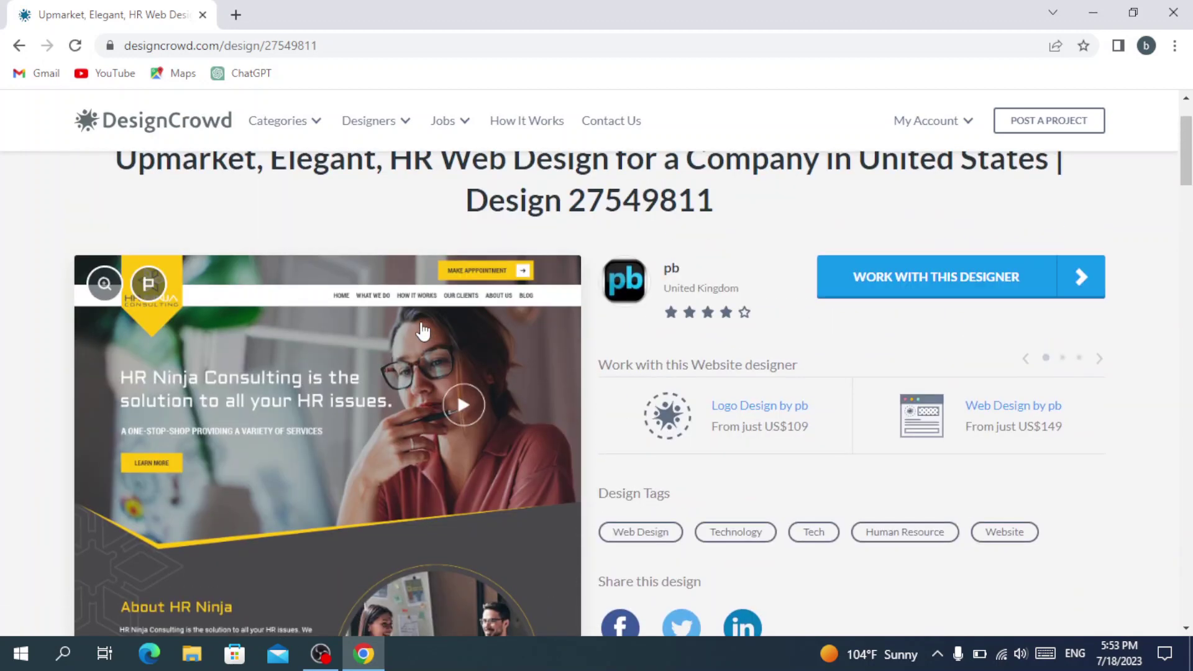
scroll(379, 457, down, 2)
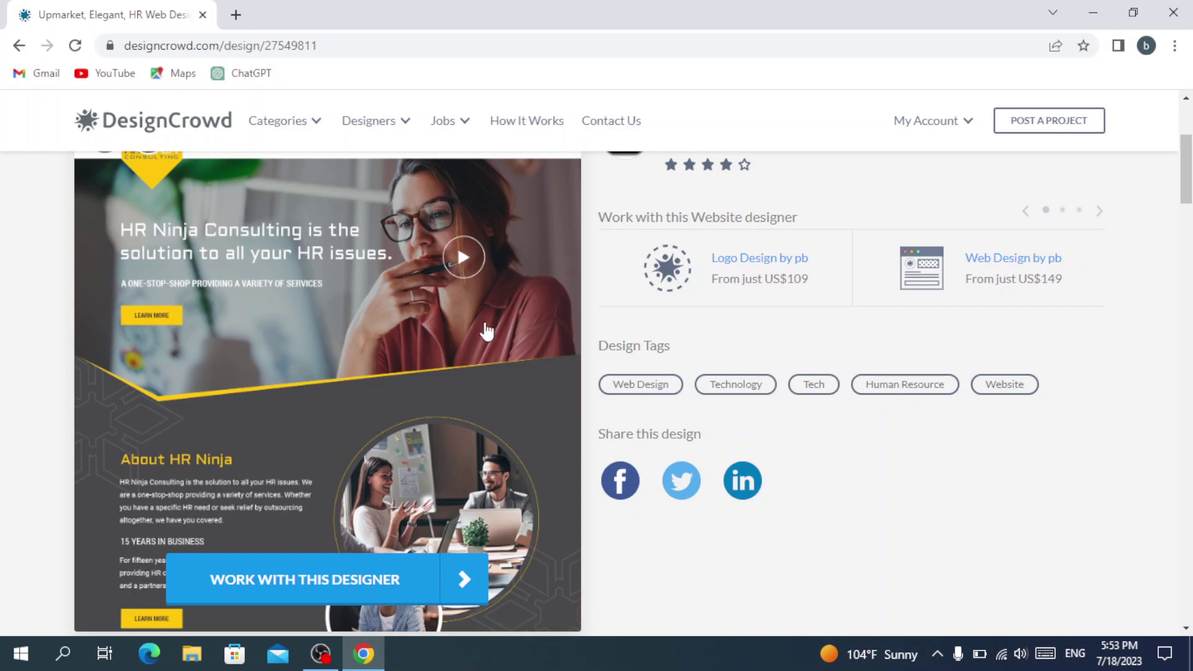
Step: Compare the other web designs submitted for the same HR services project, including their designers and purchase options
scroll(534, 404, down, 6)
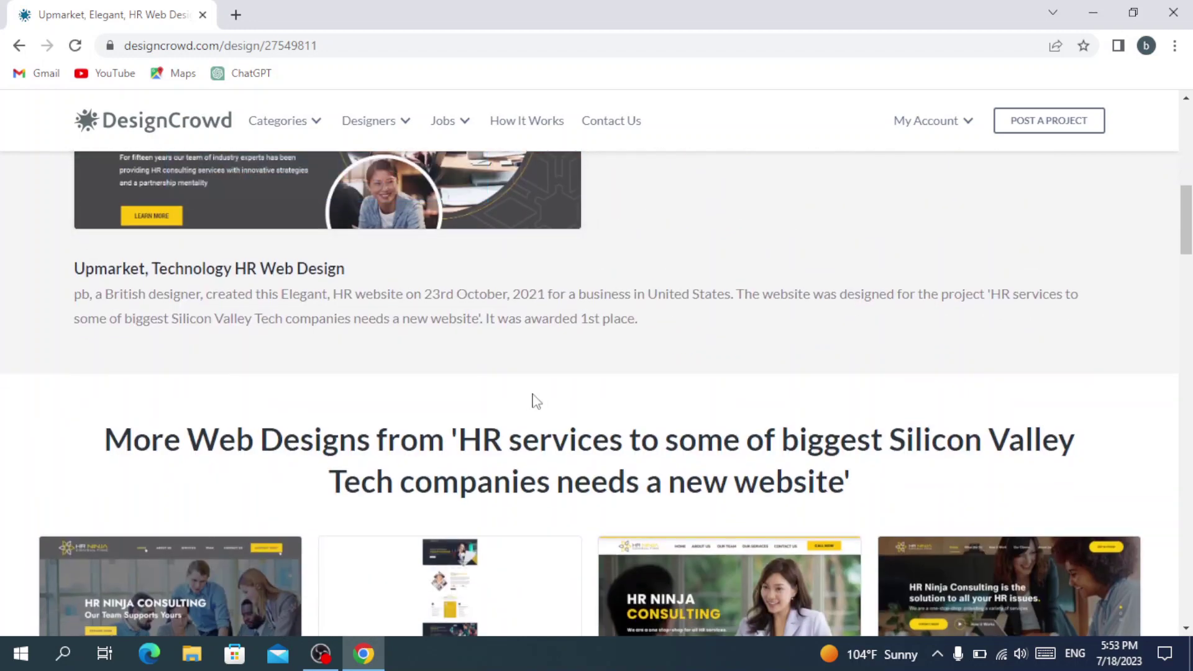
scroll(534, 404, down, 3)
scroll(534, 404, down, 5)
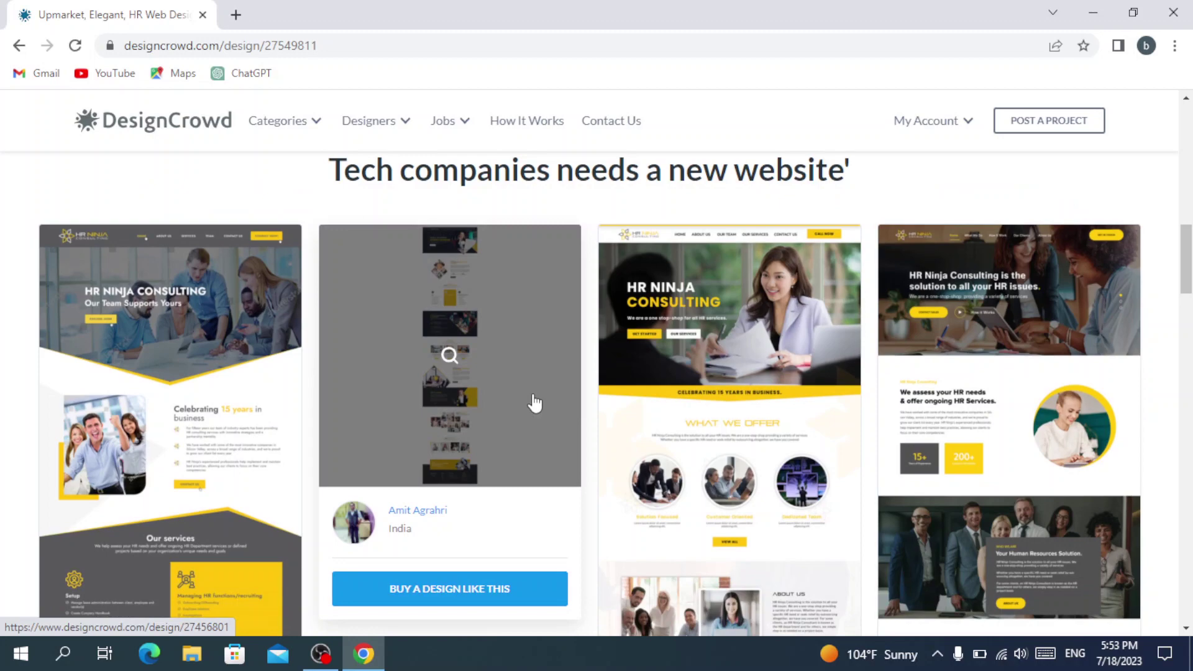
scroll(535, 401, down, 9)
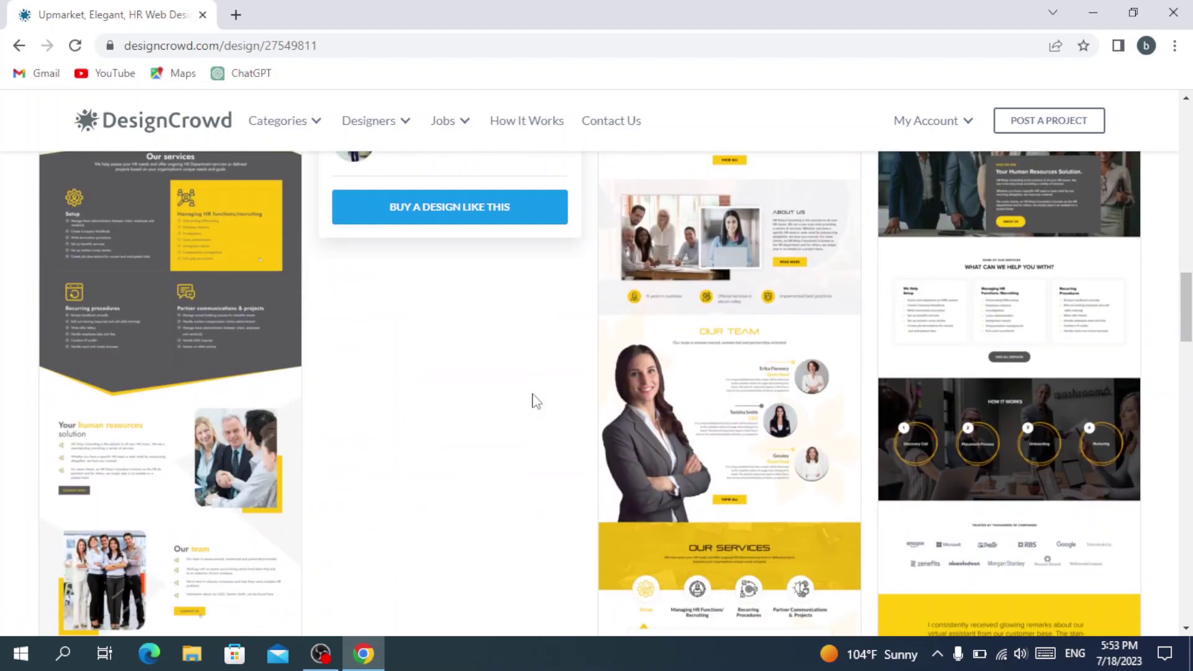
scroll(536, 401, down, 6)
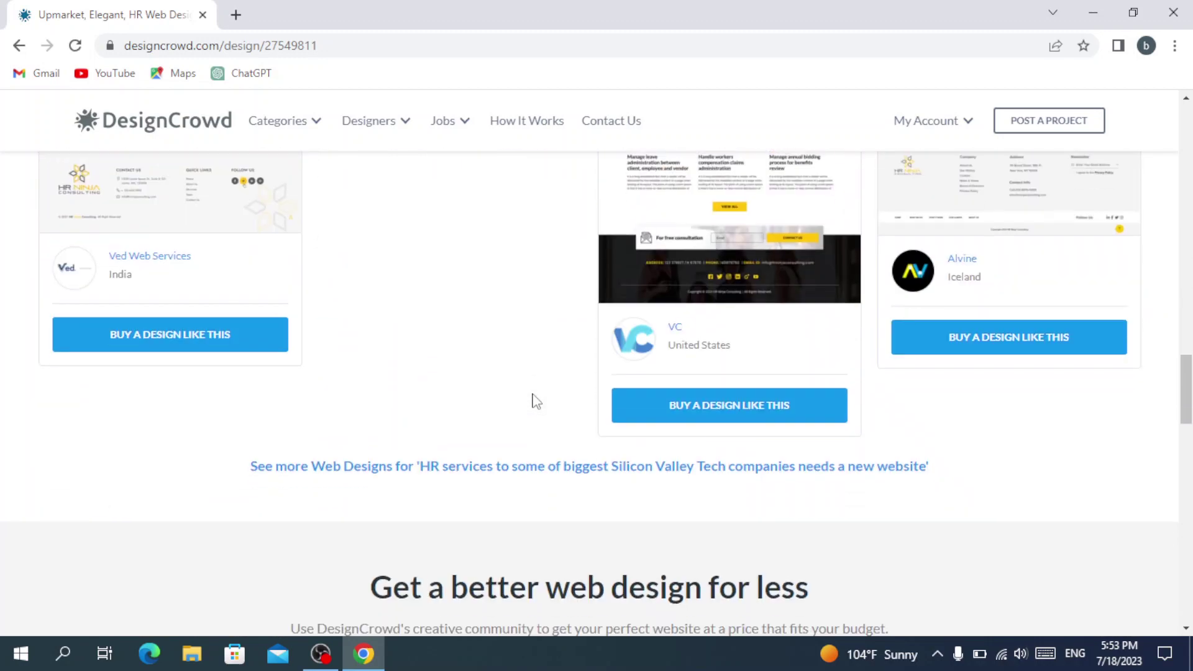
scroll(536, 401, up, 3)
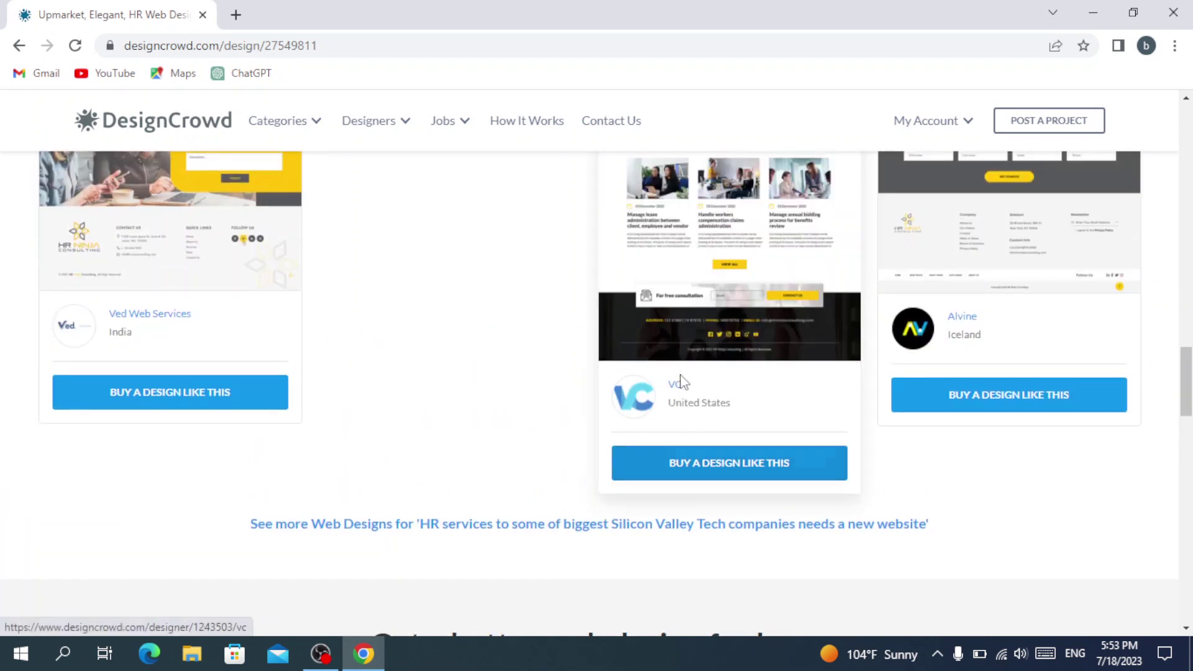
scroll(690, 438, up, 2)
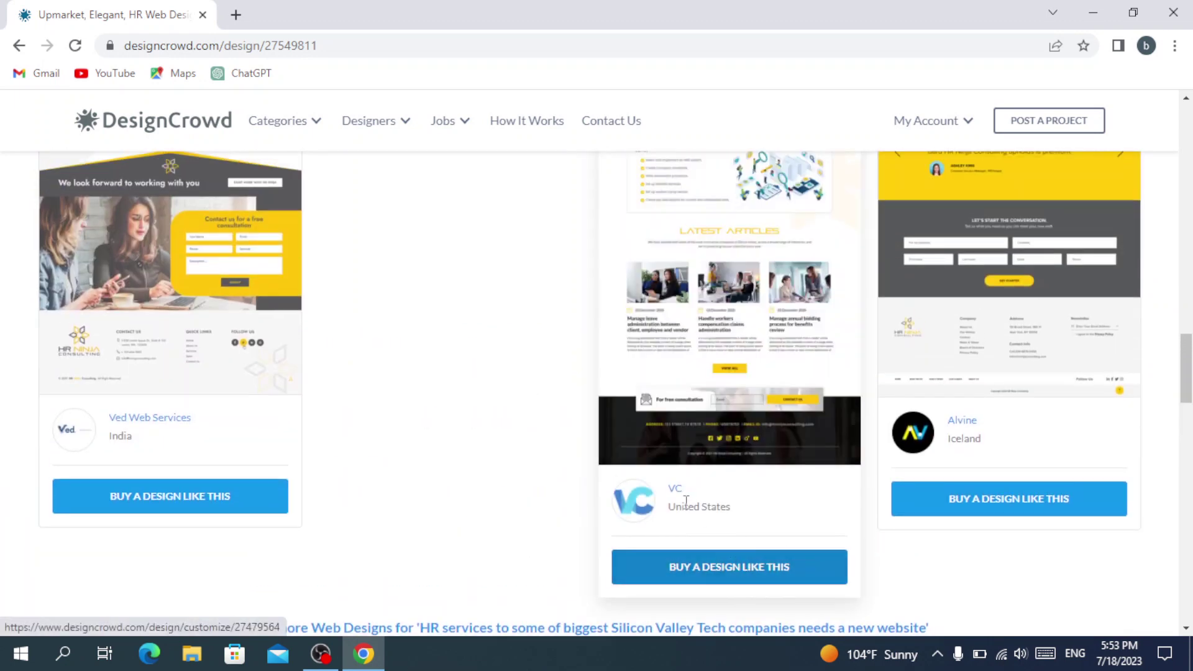
Step: Start purchasing a design like VC's HR Ninja Consulting web design and look over the reference design in the work offer form
click(705, 572)
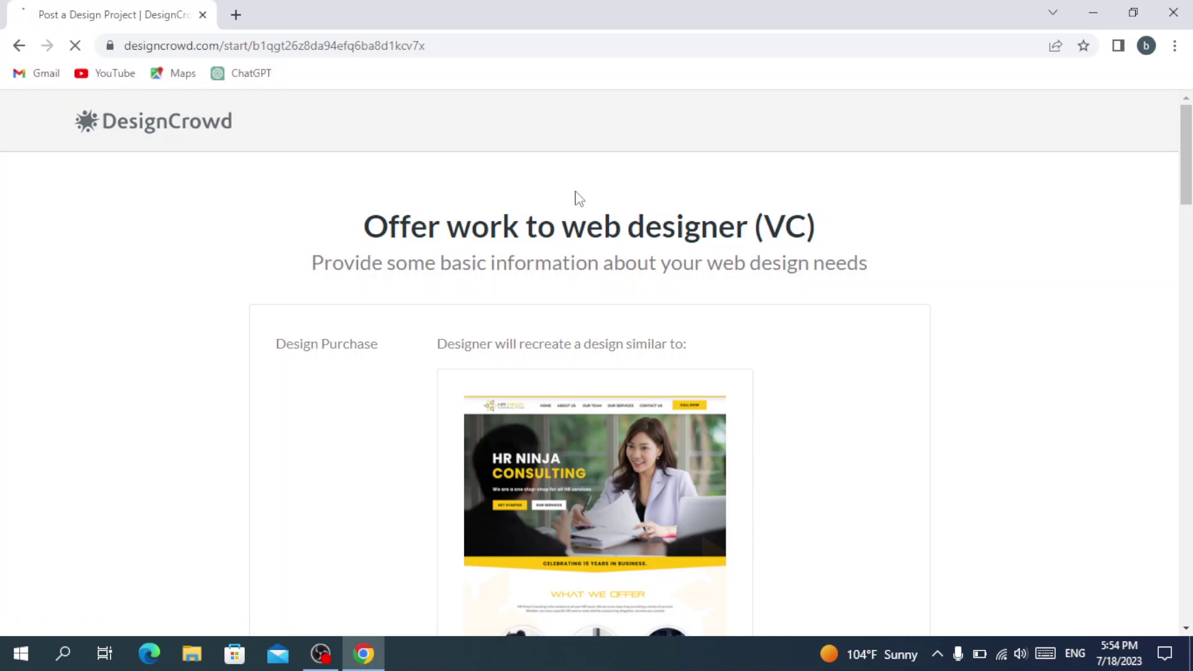
scroll(681, 352, down, 4)
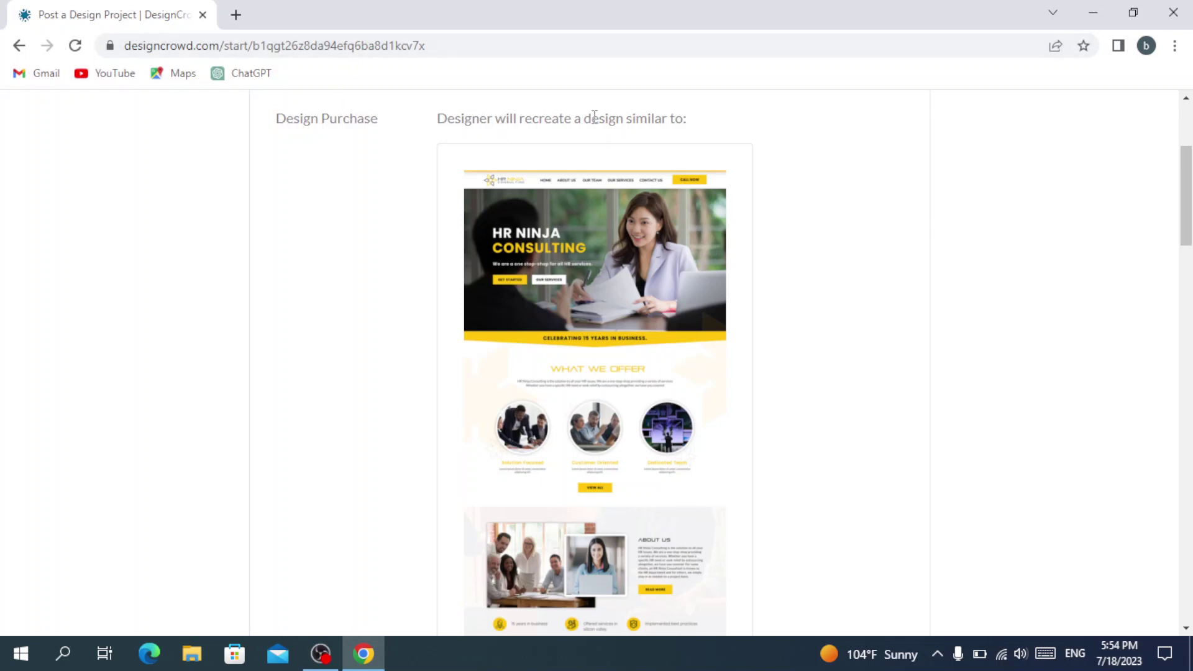
scroll(565, 260, down, 13)
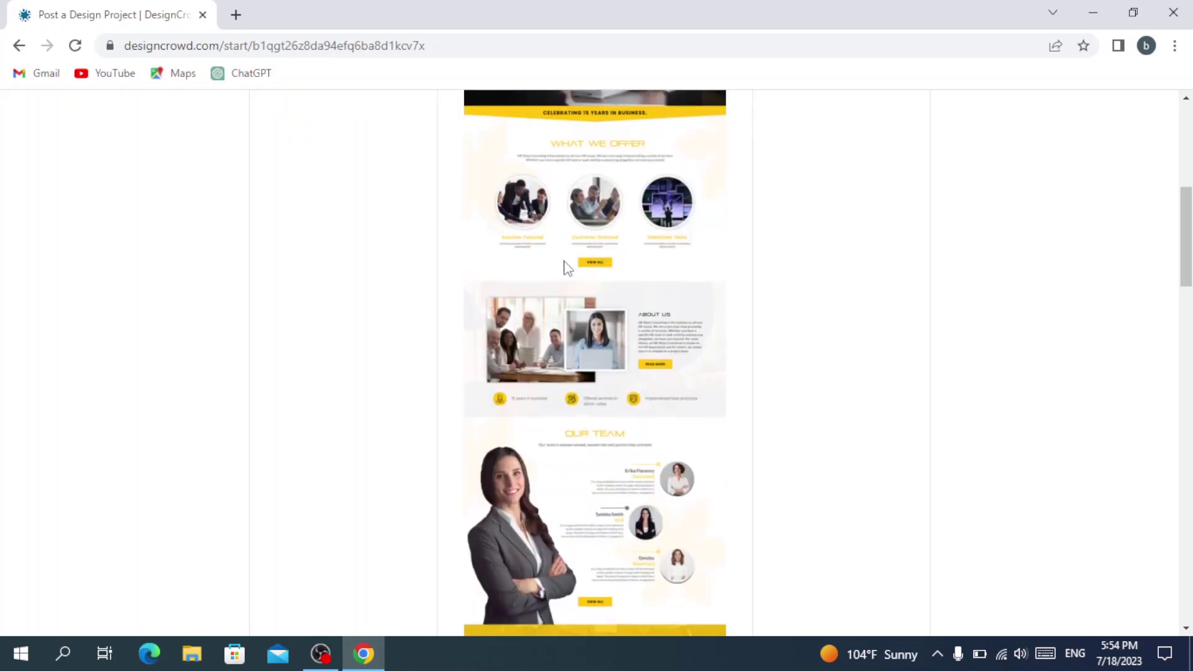
scroll(567, 268, down, 2)
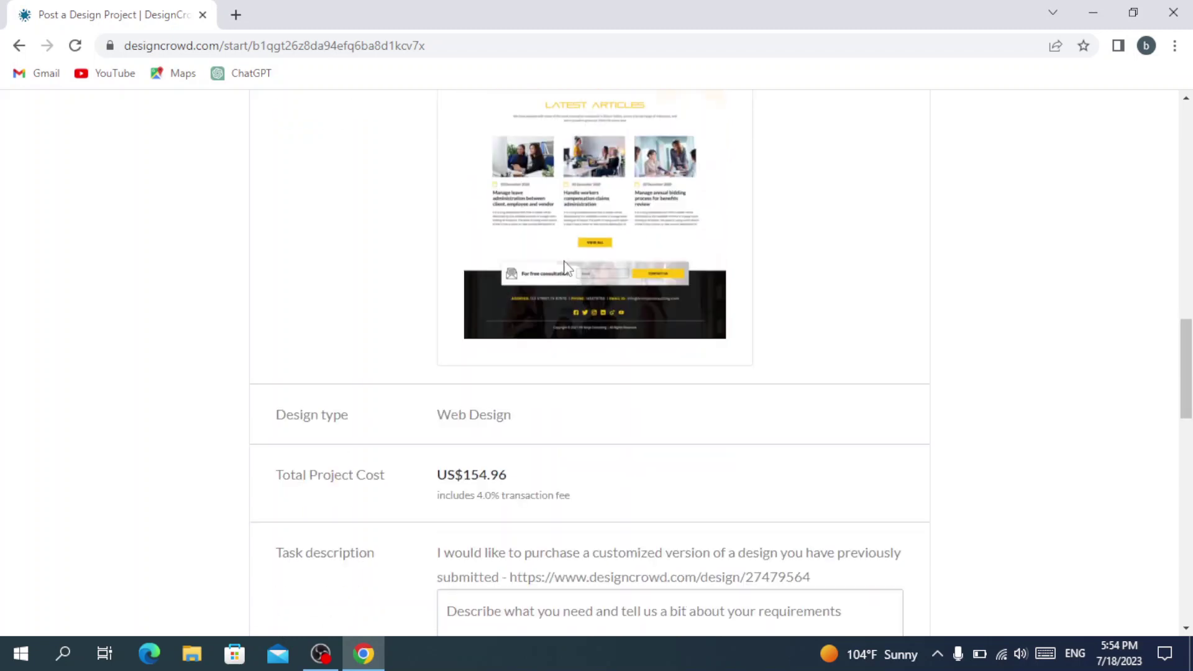
Step: Review the work offer form's design type, project cost, task description, file upload, payment methods and money back guarantee
scroll(567, 268, down, 2)
scroll(568, 268, down, 2)
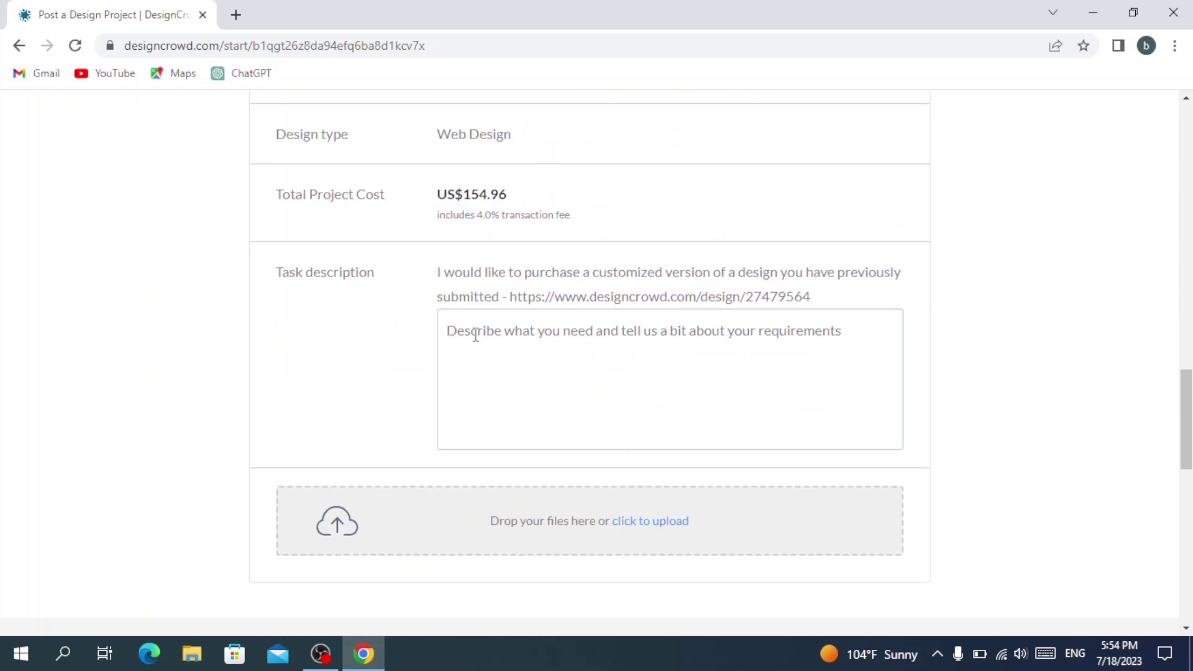
scroll(590, 339, down, 2)
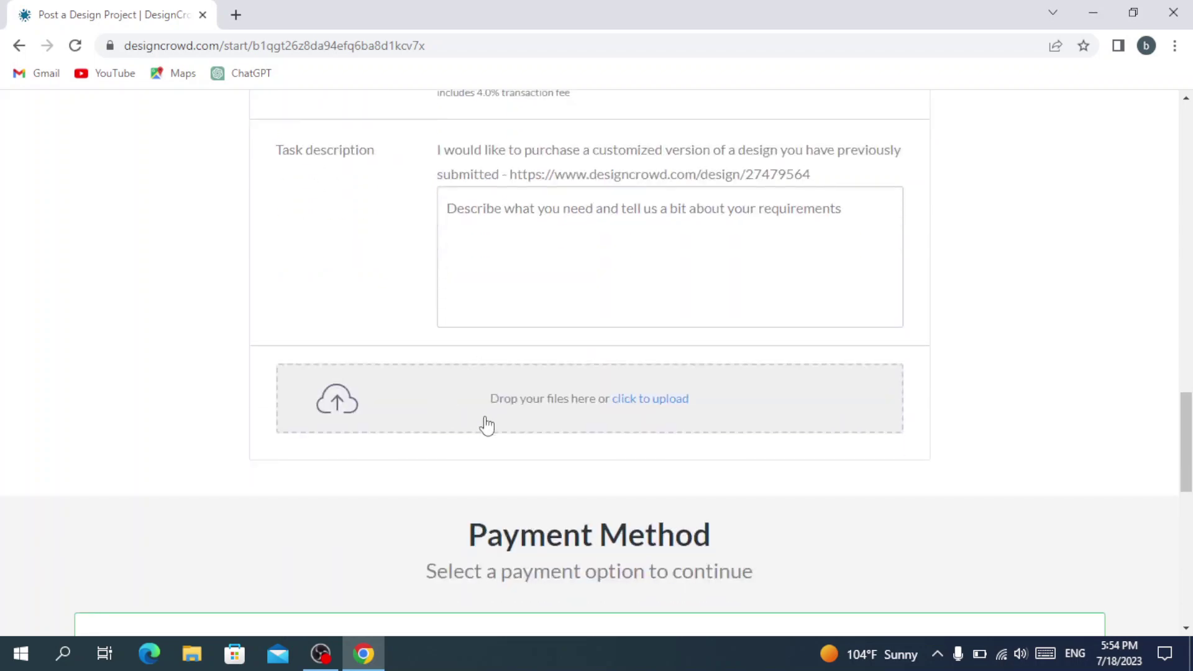
scroll(488, 423, down, 5)
scroll(562, 287, down, 4)
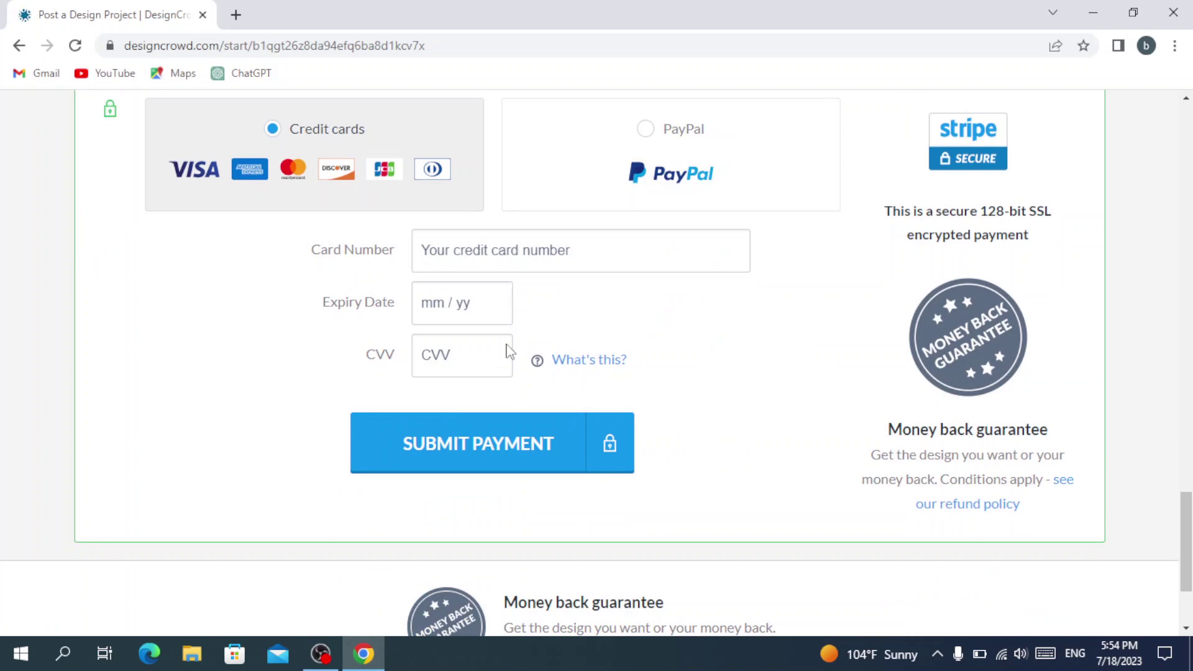
scroll(737, 437, down, 3)
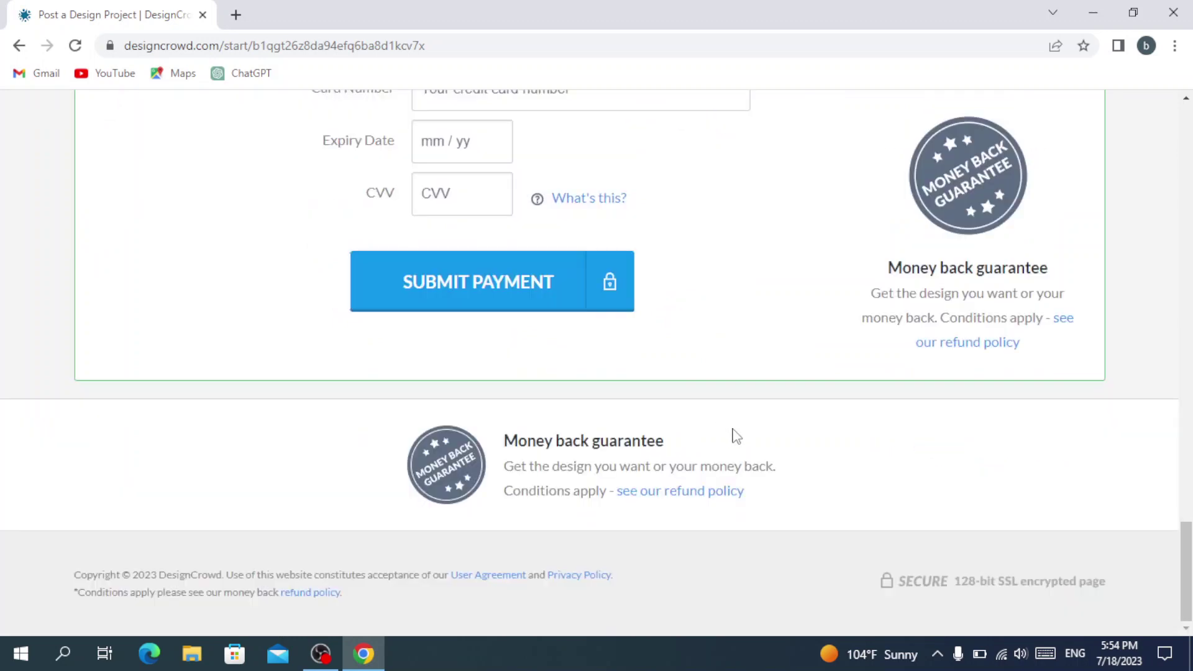
scroll(737, 436, up, 20)
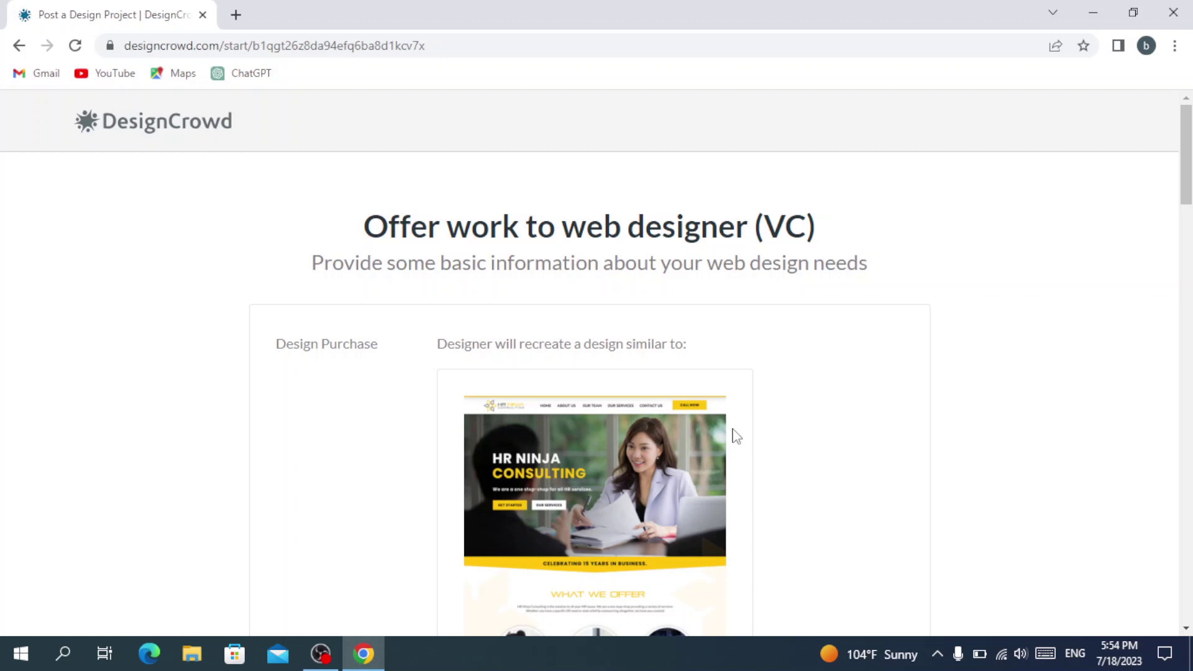